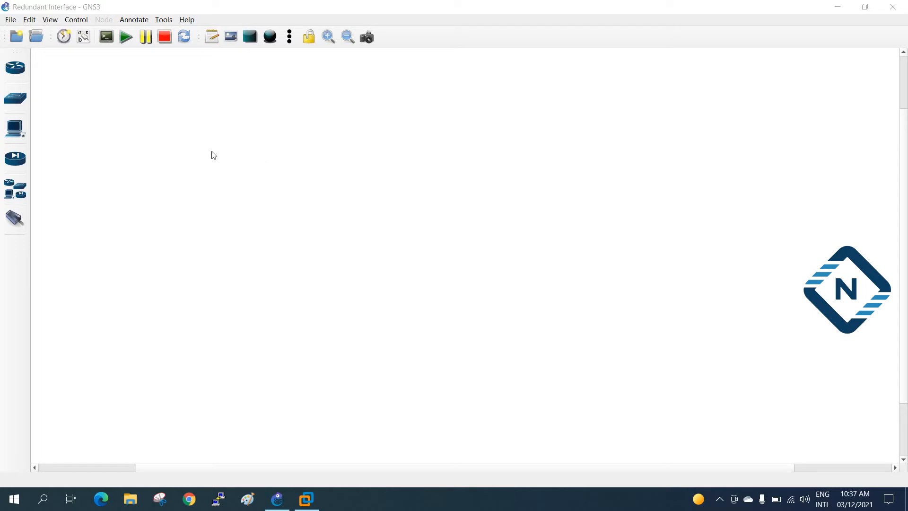
# Step: Place a switch (SW1) and a FortiGate 7.0.2 firewall on the canvas
pyautogui.click(16, 77)
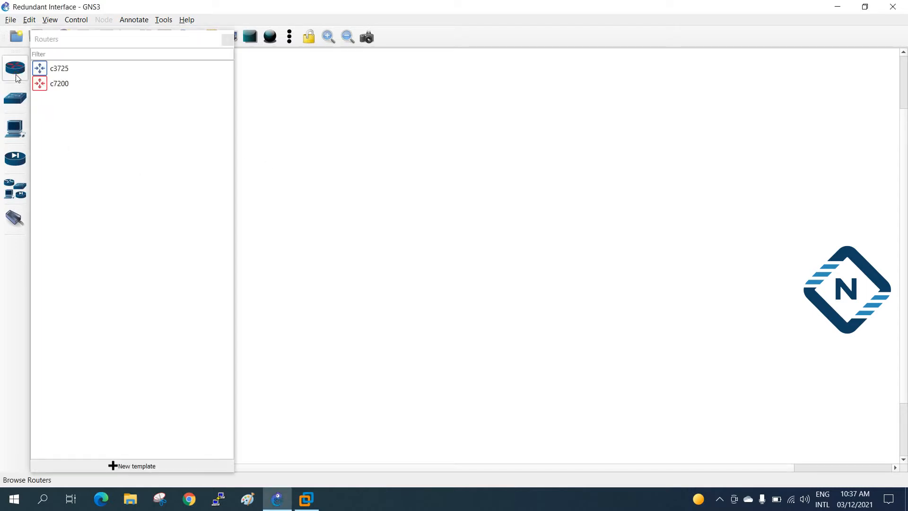
pyautogui.click(15, 98)
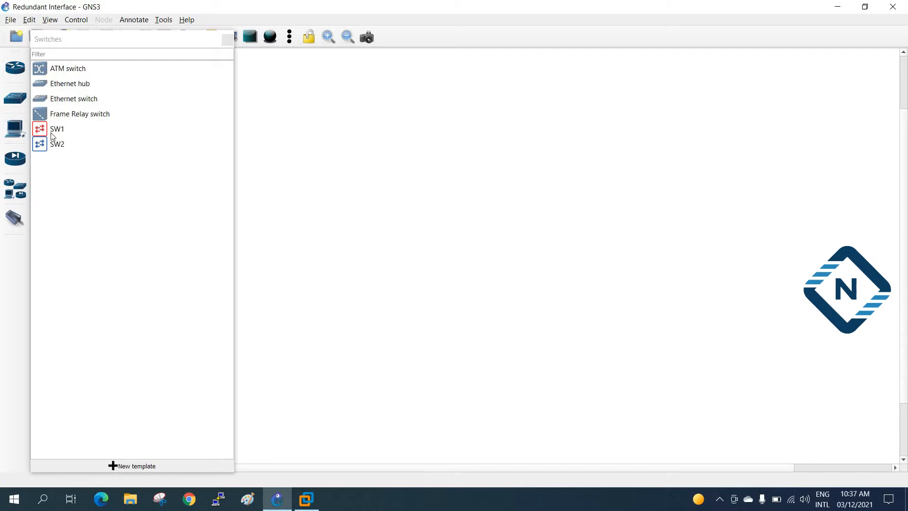
pyautogui.moveTo(48, 149); pyautogui.dragTo(560, 144)
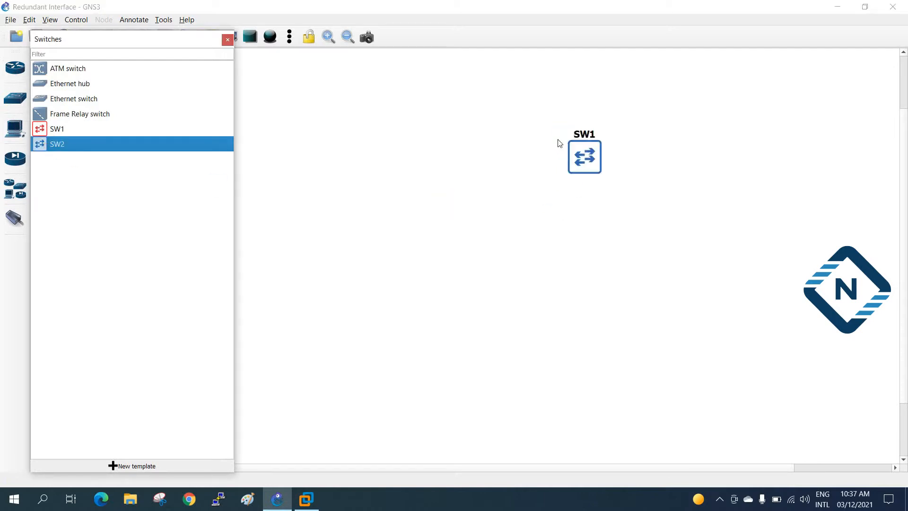
pyautogui.click(18, 164)
pyautogui.moveTo(71, 68); pyautogui.dragTo(319, 163)
pyautogui.click(228, 39)
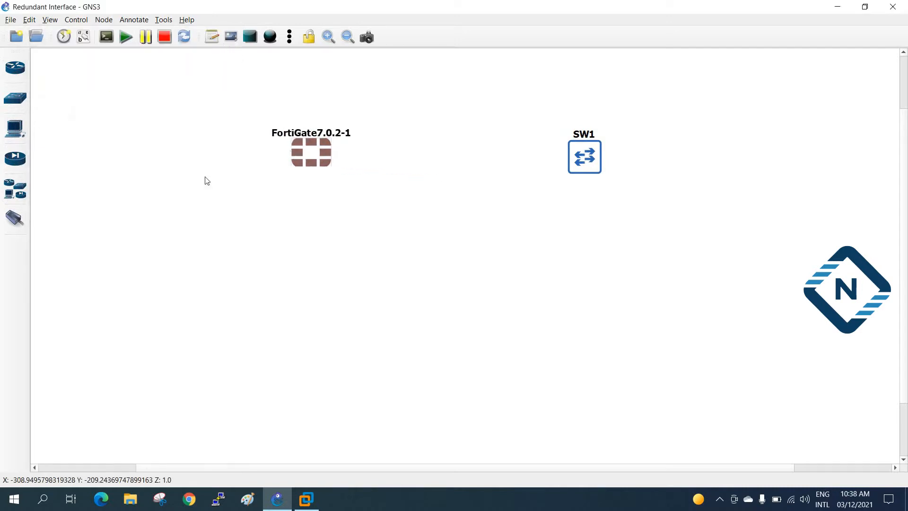
# Step: Add a NAT cloud (NAT1) on the chosen server and position it below the FortiGate
pyautogui.click(15, 189)
pyautogui.moveTo(61, 226); pyautogui.dragTo(345, 269)
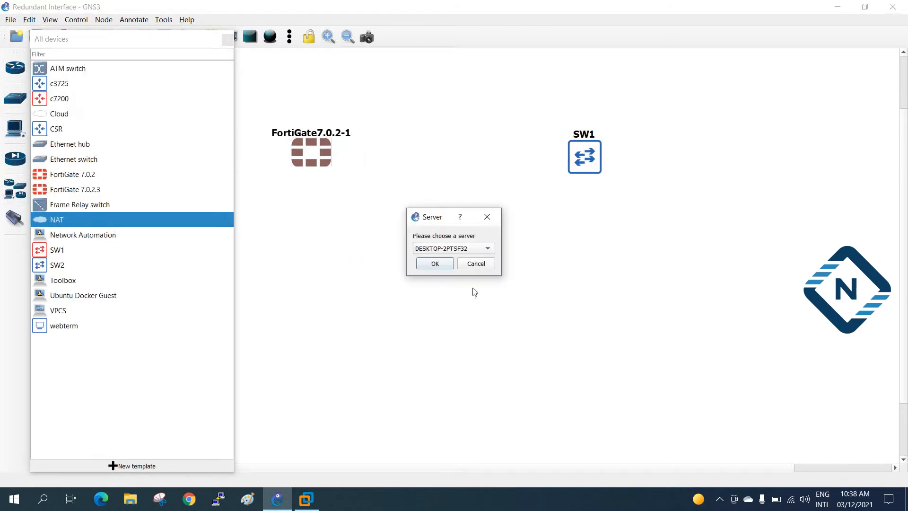
pyautogui.click(433, 265)
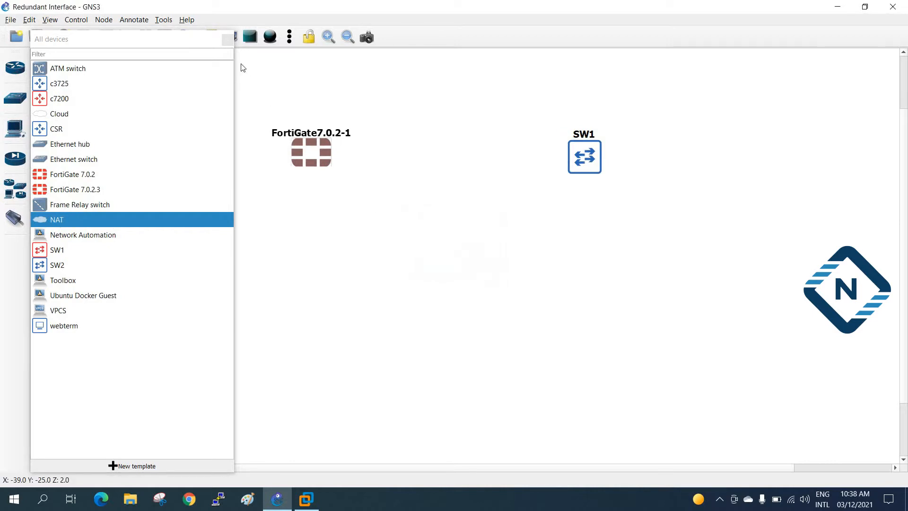
pyautogui.click(227, 41)
pyautogui.moveTo(383, 286); pyautogui.dragTo(286, 268)
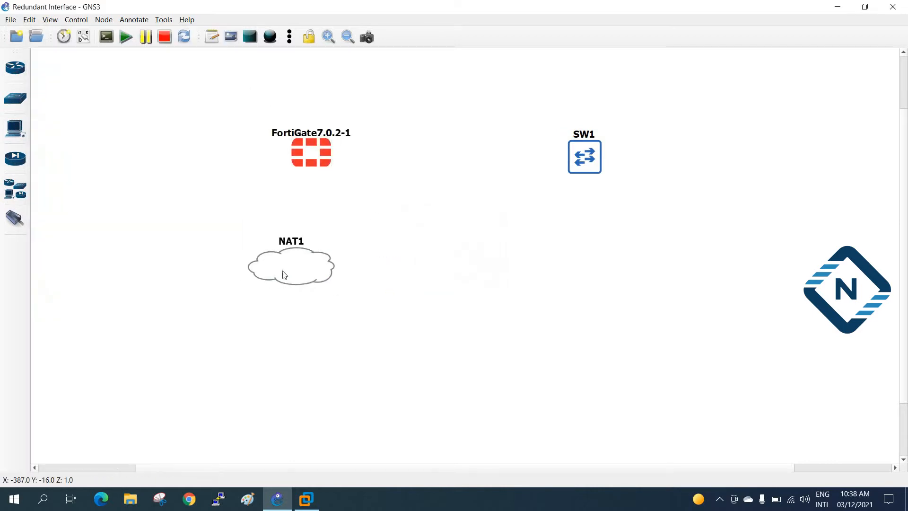
# Step: Link FortiGate Port1 to NAT1 nat0 and turn on interface labels
pyautogui.click(15, 218)
pyautogui.click(294, 168)
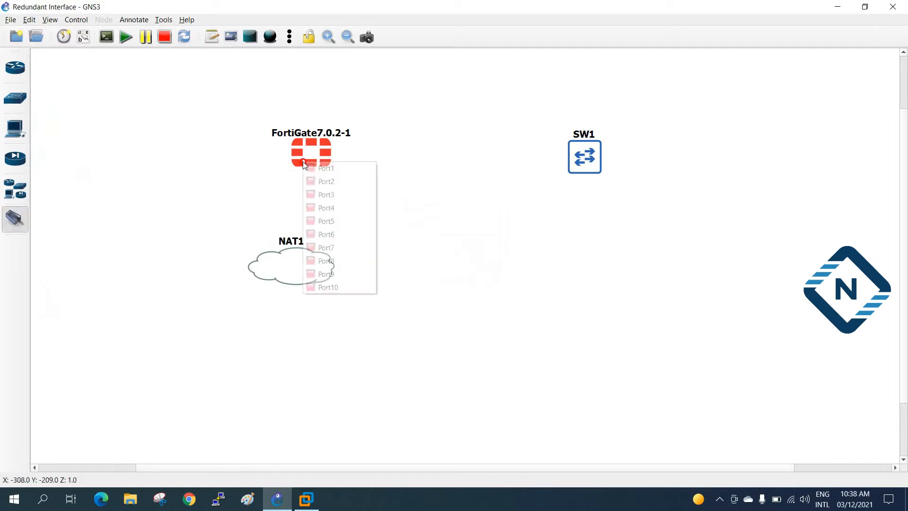
pyautogui.click(312, 169)
pyautogui.click(310, 256)
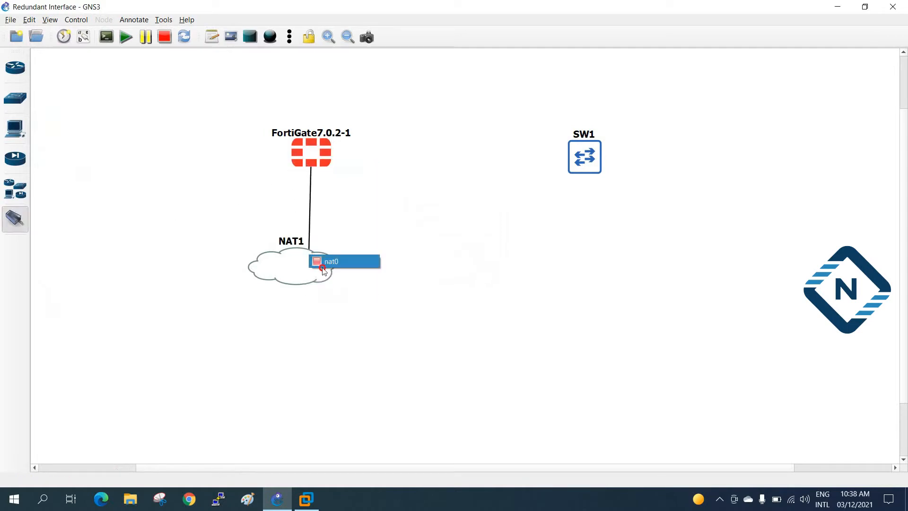
pyautogui.click(316, 261)
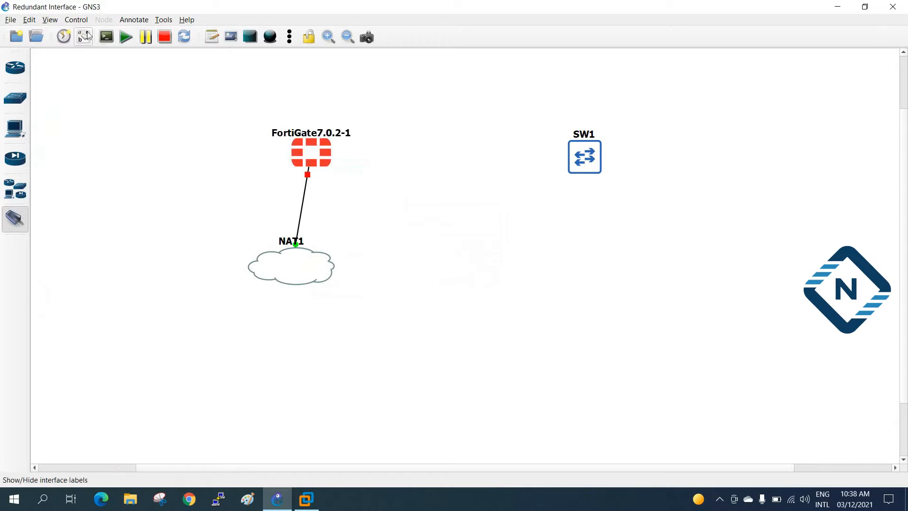
pyautogui.click(84, 36)
# Step: Connect FortiGate Port2 to SW1 Ethernet0/0 and Port3 to SW1 Ethernet0/1
pyautogui.click(323, 146)
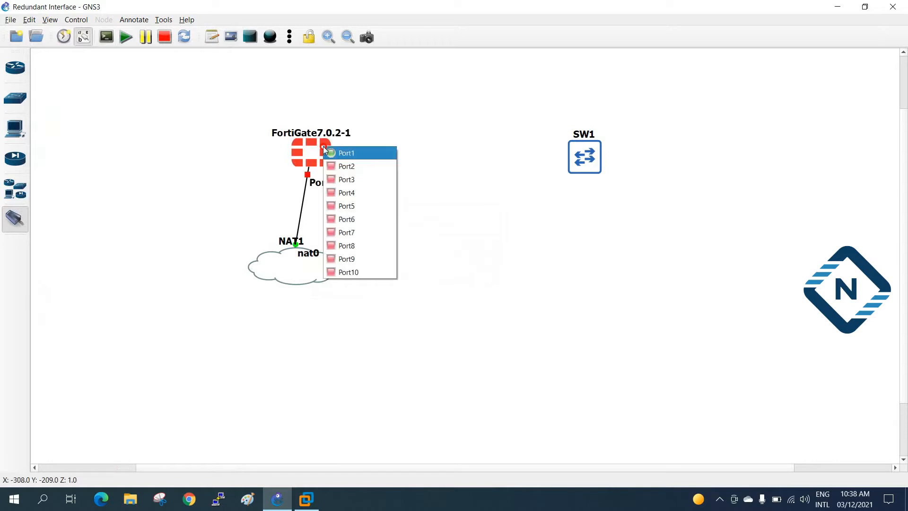
pyautogui.click(347, 166)
pyautogui.click(571, 151)
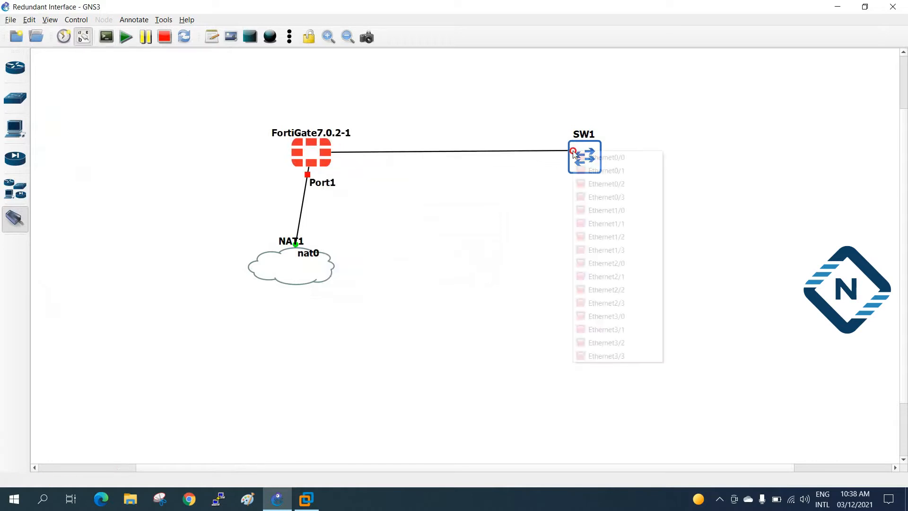
pyautogui.click(579, 154)
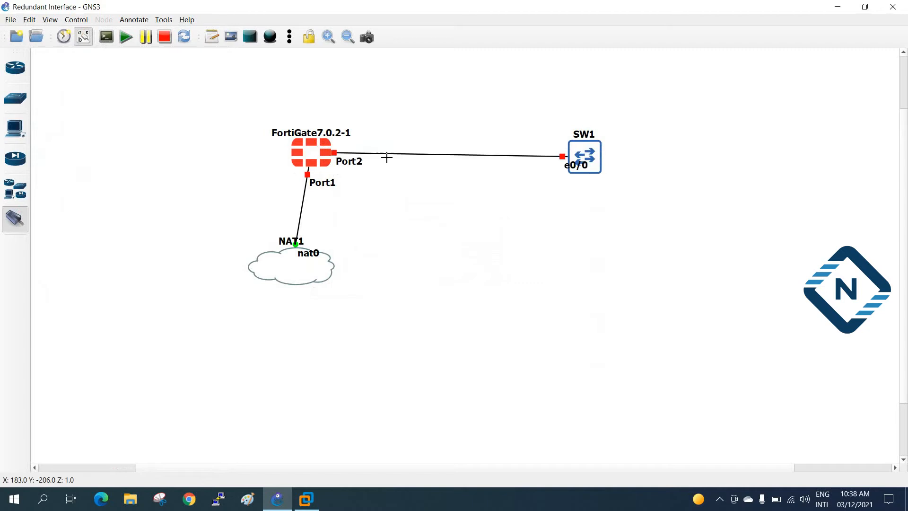
pyautogui.click(326, 157)
pyautogui.click(353, 192)
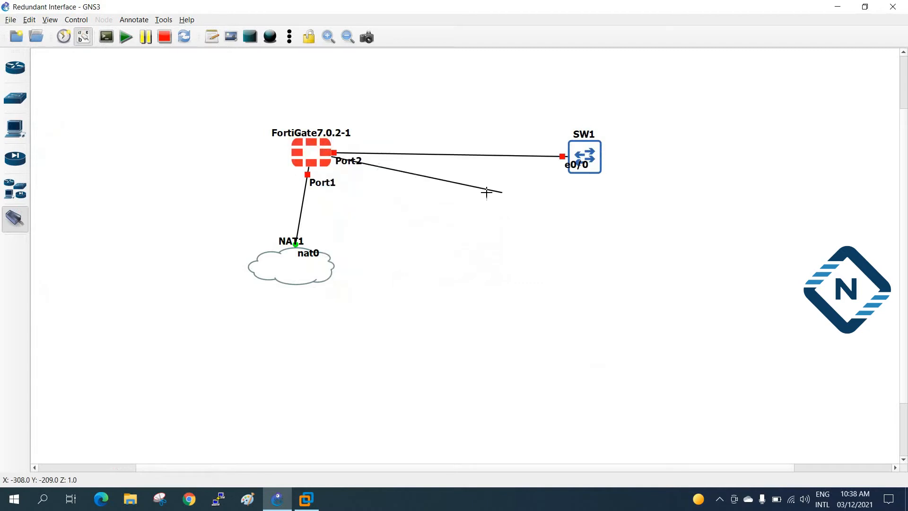
pyautogui.click(593, 170)
pyautogui.click(600, 189)
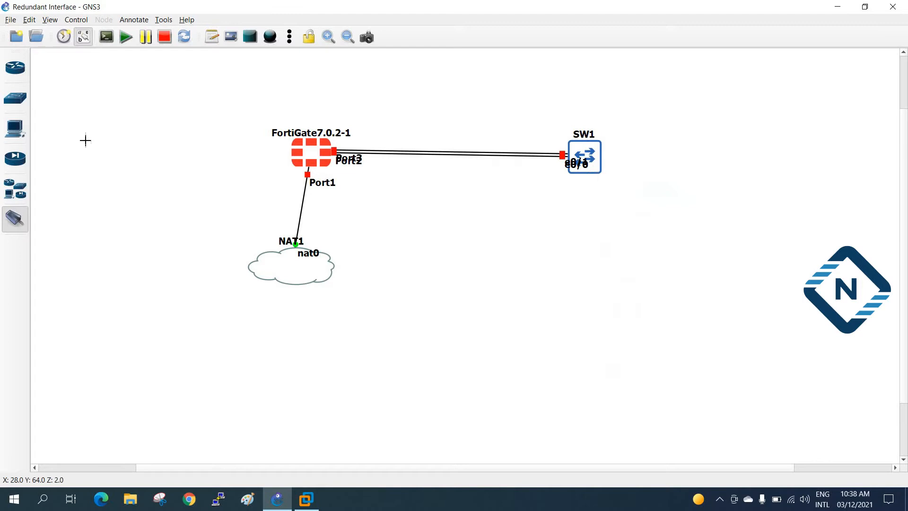
pyautogui.click(21, 215)
# Step: Rearrange the Port2, Port3, e0/1 and FortiGate name labels and move NAT1 under Port1
pyautogui.moveTo(354, 162); pyautogui.dragTo(356, 141)
pyautogui.moveTo(360, 183); pyautogui.dragTo(359, 171)
pyautogui.moveTo(311, 133); pyautogui.dragTo(251, 157)
pyautogui.moveTo(586, 162); pyautogui.dragTo(547, 142)
pyautogui.moveTo(544, 181); pyautogui.dragTo(499, 160)
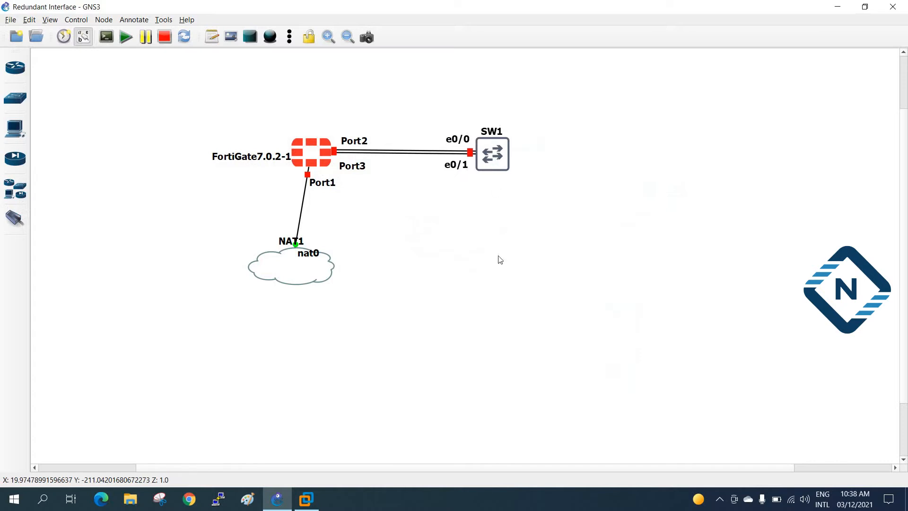
pyautogui.moveTo(310, 278)
pyautogui.mouseDown()
pyautogui.moveTo(331, 280)
pyautogui.moveTo(323, 283)
pyautogui.mouseUp()
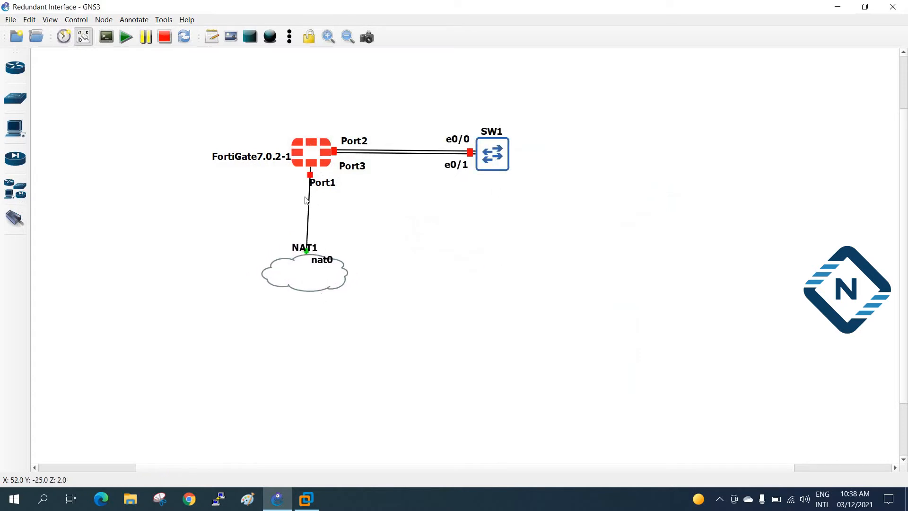
# Step: Start the FortiGate and move the whole topology toward the upper left
pyautogui.rightClick(303, 155)
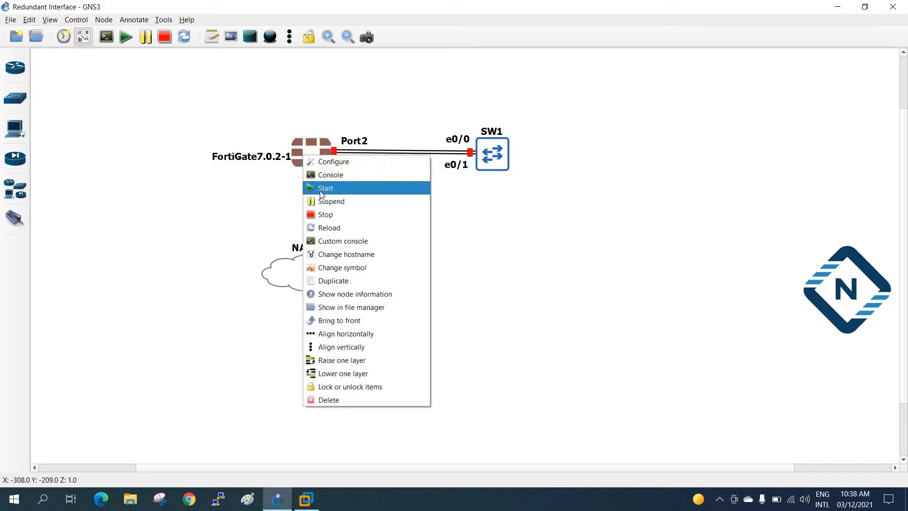
pyautogui.click(321, 188)
pyautogui.moveTo(176, 103); pyautogui.dragTo(641, 374)
pyautogui.moveTo(320, 155); pyautogui.dragTo(158, 99)
pyautogui.click(357, 285)
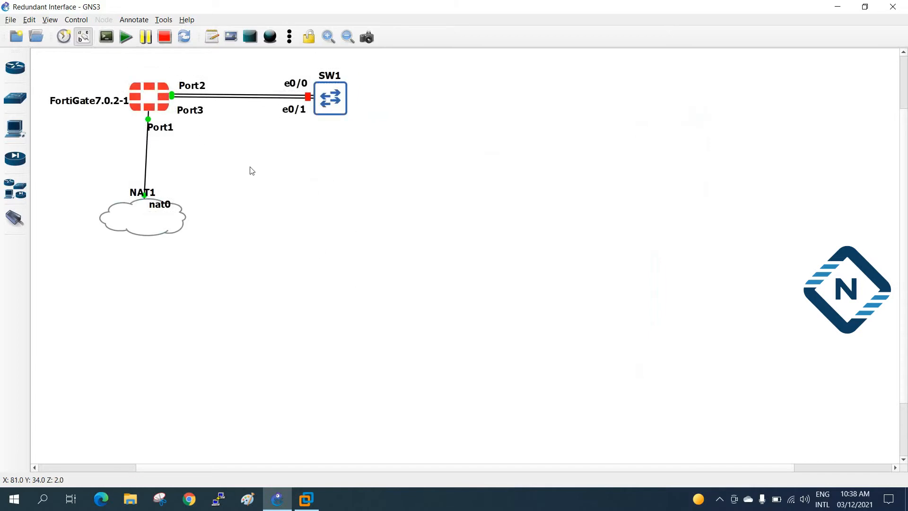
# Step: Rename the FortiGate node to FW and nudge NAT1 slightly right
pyautogui.doubleClick(72, 100)
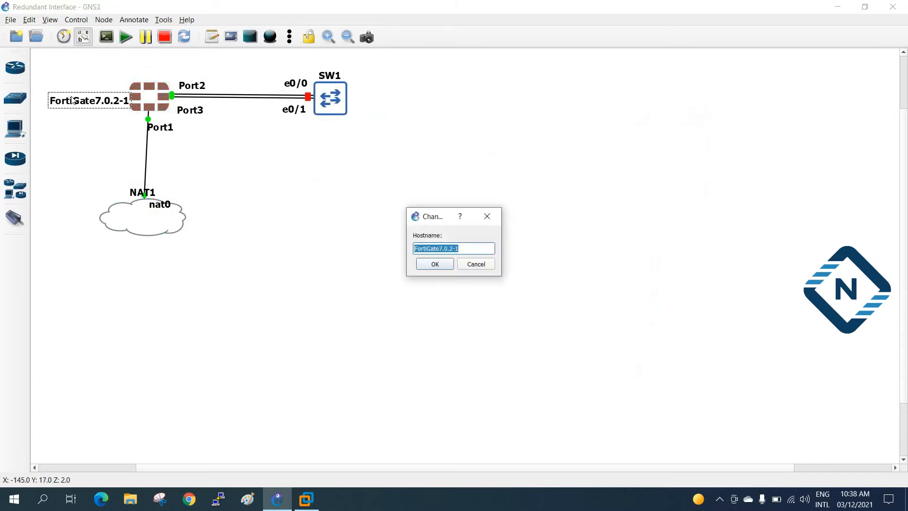
pyautogui.write('FW')
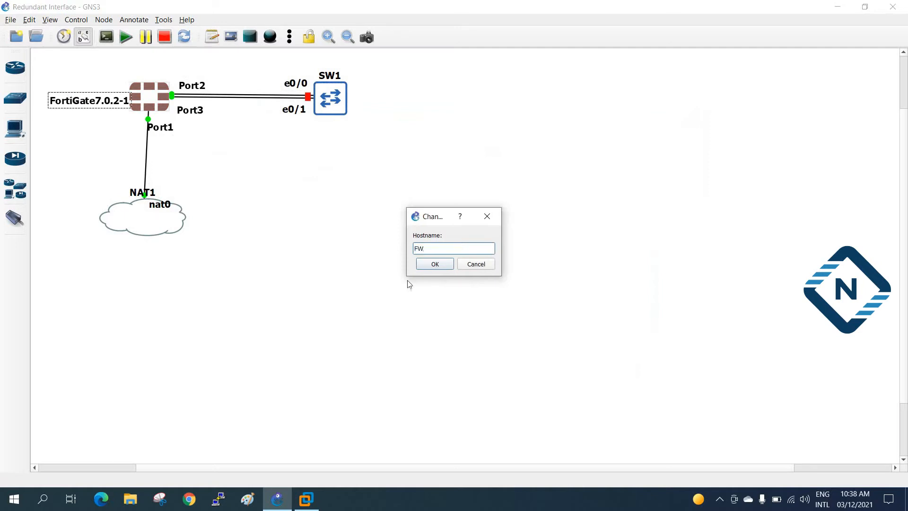
pyautogui.click(418, 266)
pyautogui.moveTo(148, 218); pyautogui.dragTo(158, 222)
# Step: Change NAT1's symbol to the Affinity-square-gray client icon and reposition the node
pyautogui.rightClick(152, 215)
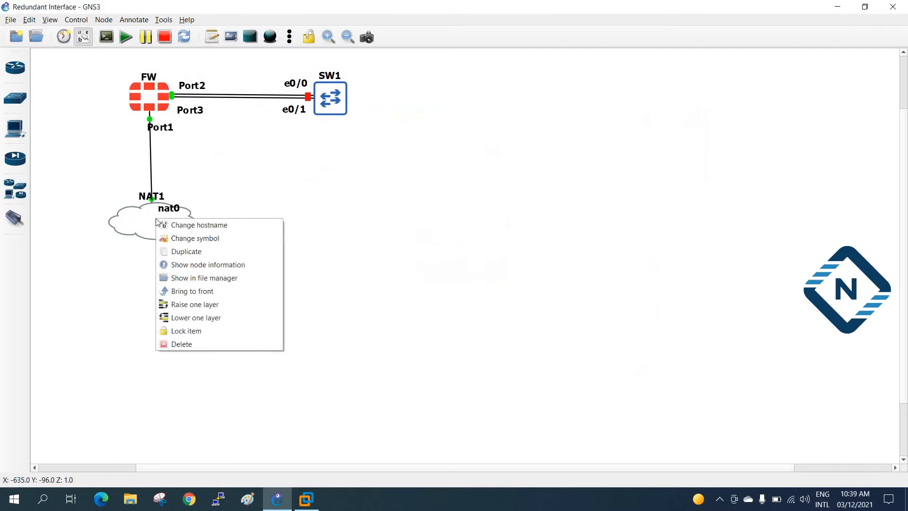
pyautogui.click(175, 237)
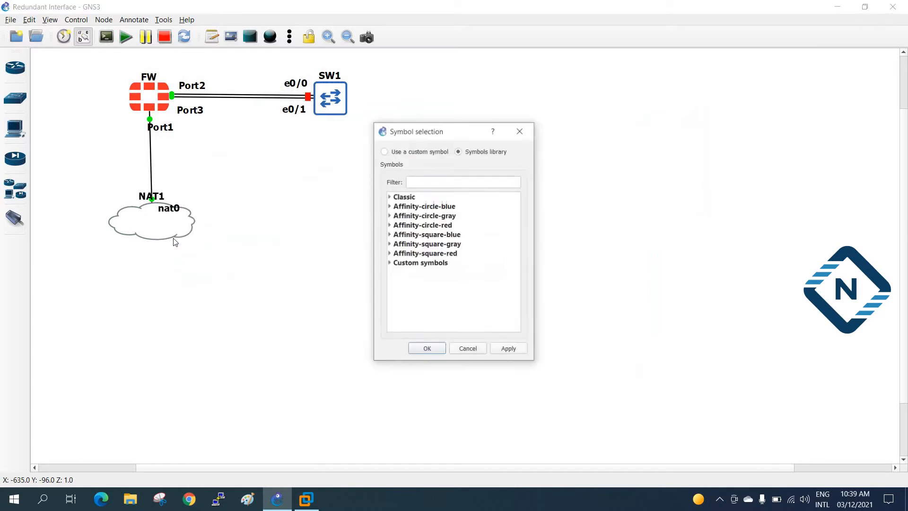
pyautogui.click(389, 243)
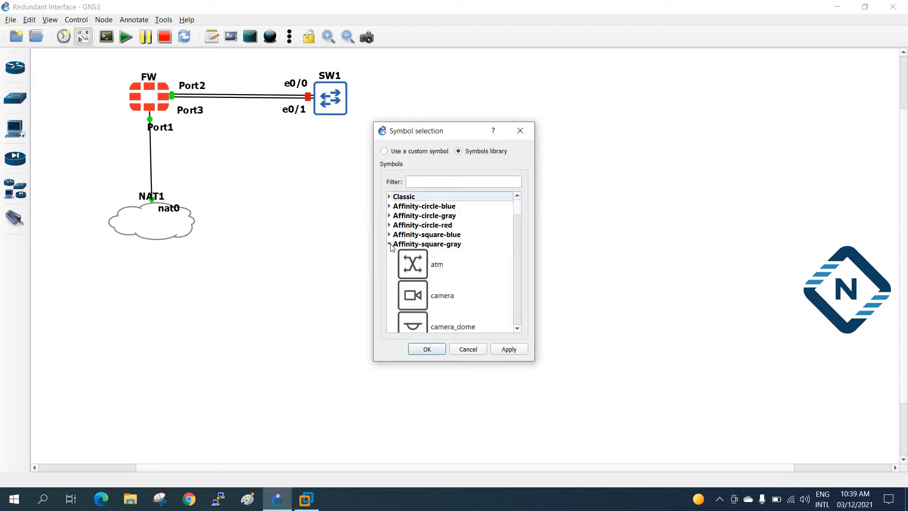
pyautogui.click(420, 177)
pyautogui.write('cli')
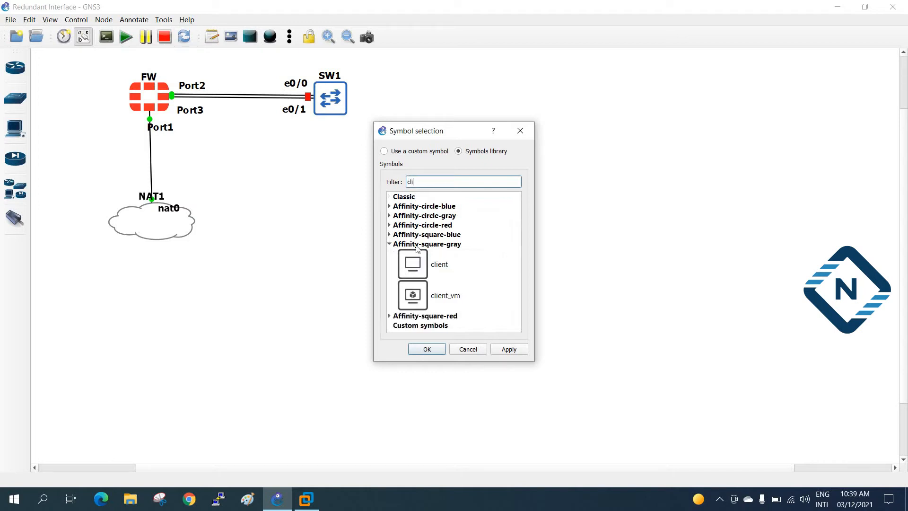
pyautogui.click(419, 263)
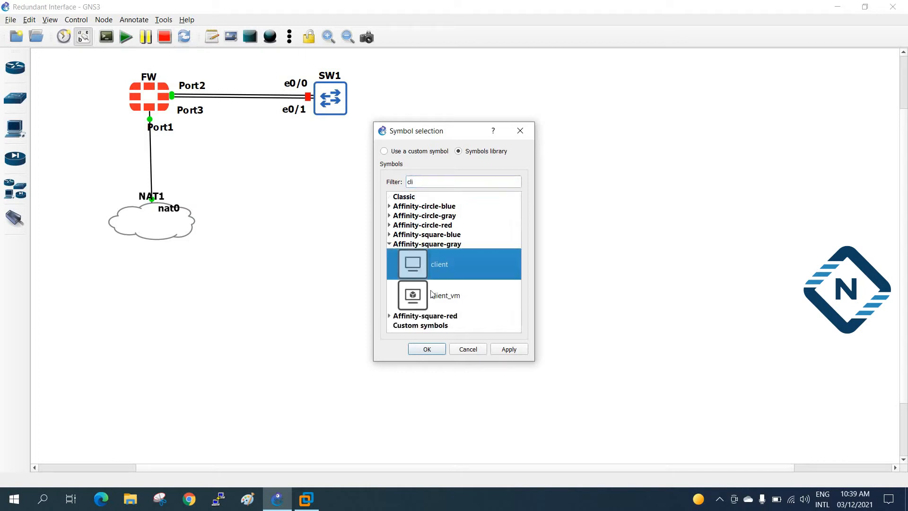
pyautogui.click(431, 349)
pyautogui.moveTo(132, 227); pyautogui.dragTo(160, 236)
pyautogui.click(194, 215)
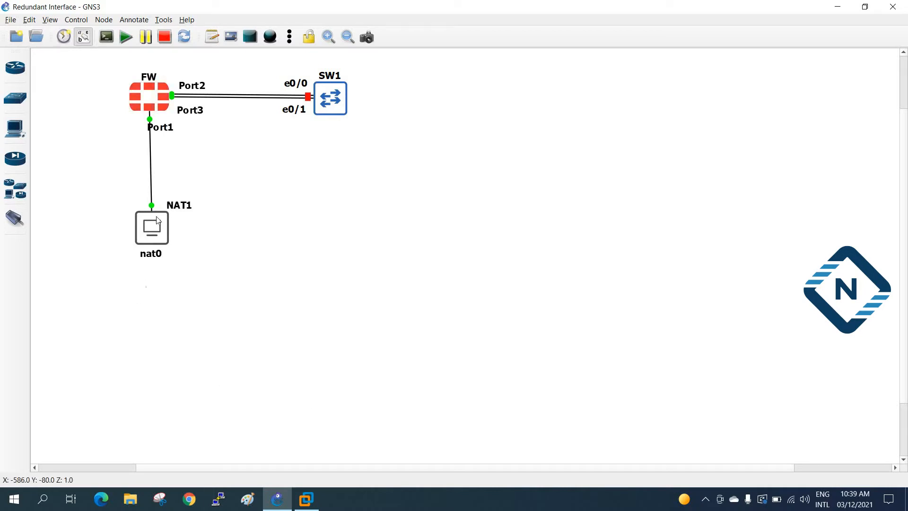
# Step: Open a Solar-PuTTY console to FW and move it aside to reveal SW1
pyautogui.rightClick(151, 104)
pyautogui.click(173, 124)
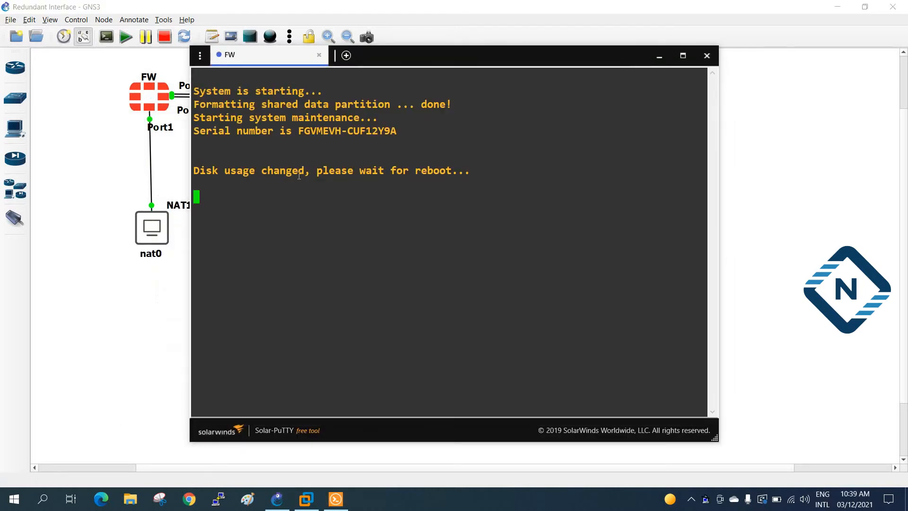
pyautogui.moveTo(448, 62); pyautogui.dragTo(548, 148)
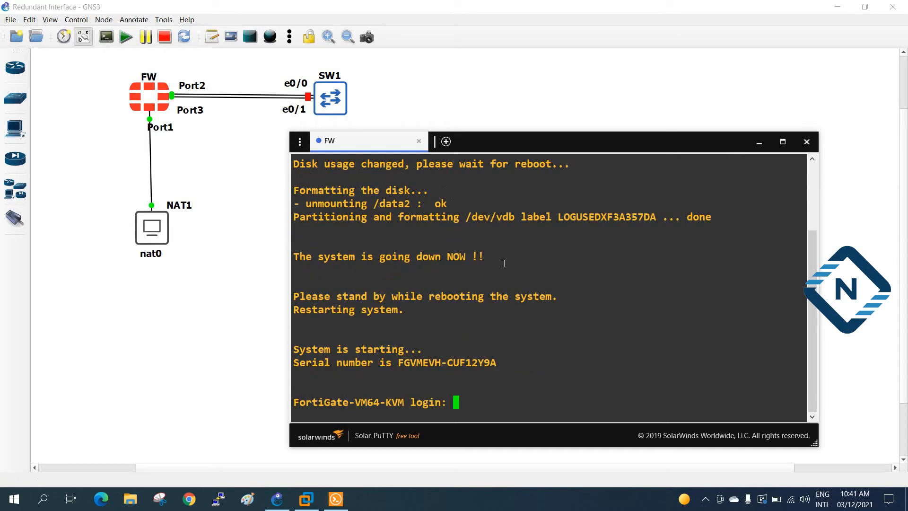
# Step: Log in to the FortiGate as admin and set a new password
pyautogui.write('admin')
pyautogui.press('Return')
pyautogui.press('Return')
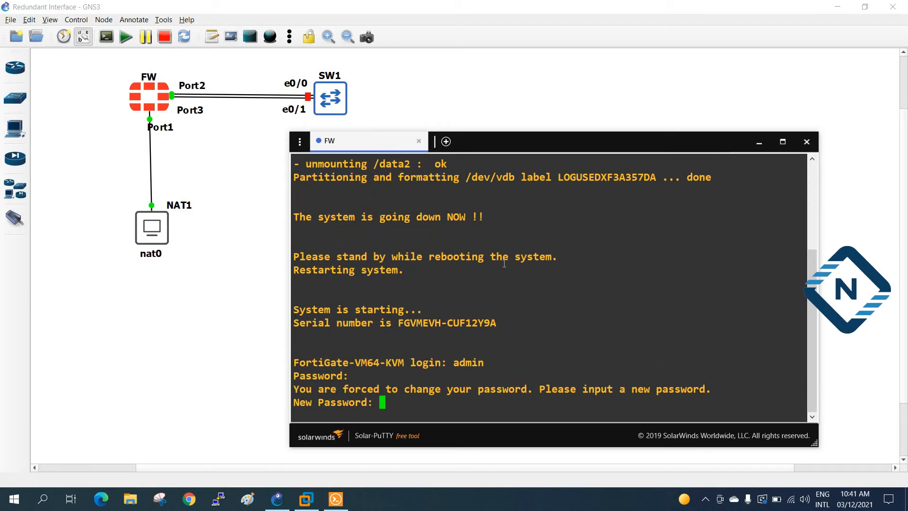
pyautogui.press('Return')
pyautogui.press('Return')
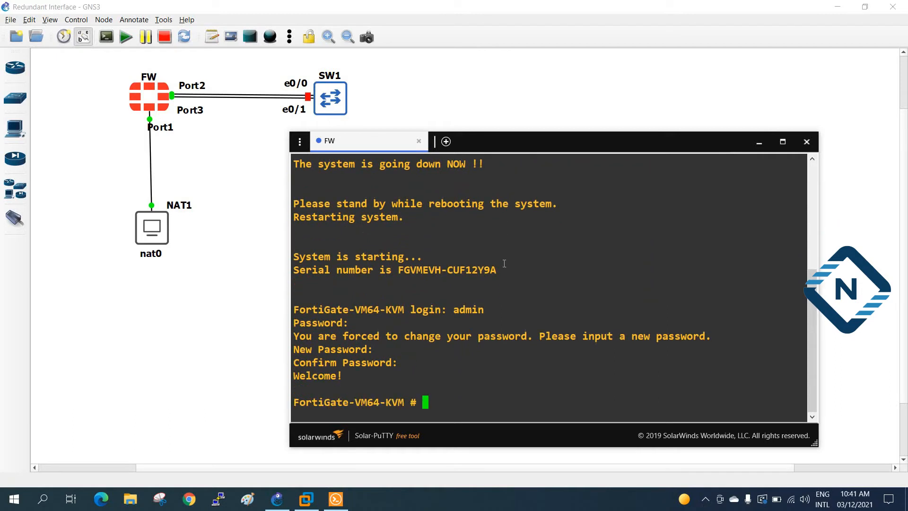
pyautogui.press('Return')
# Step: Run 'sh system interface' and copy port1's DHCP address line
pyautogui.write('sh system interface')
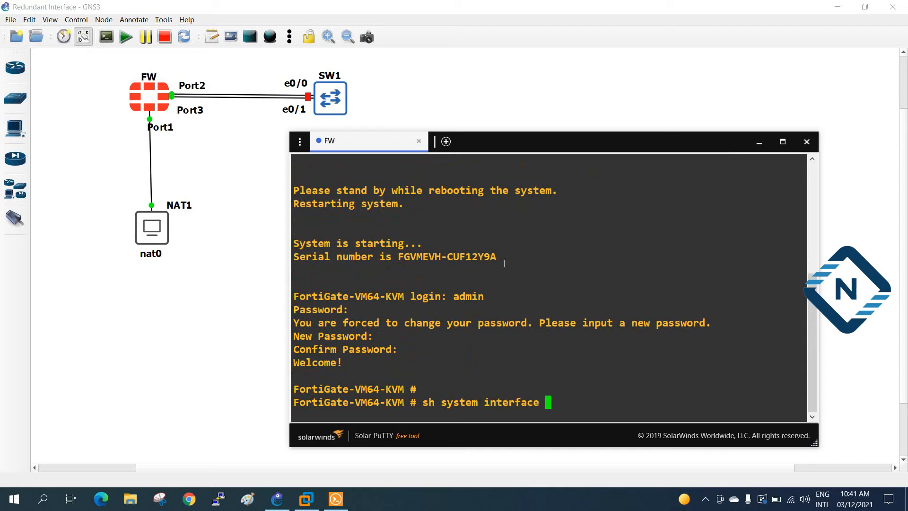
pyautogui.press('Return')
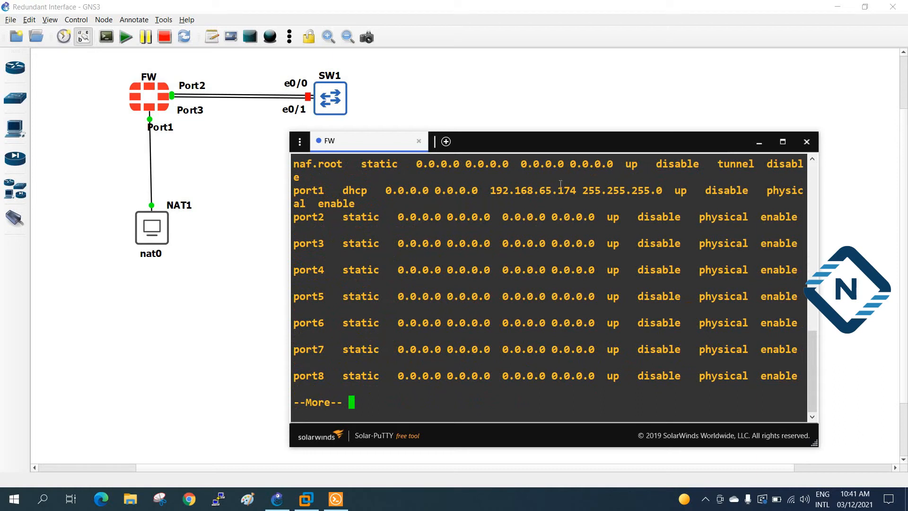
pyautogui.moveTo(580, 191); pyautogui.dragTo(336, 499)
pyautogui.hotkey('ctrl', 'c')
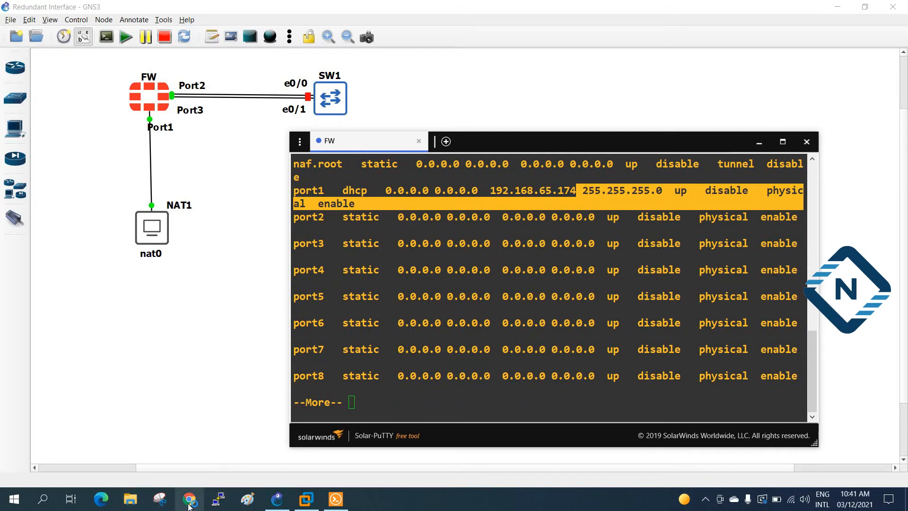
# Step: Paste the copied port1 text into Chrome's address bar and search it
pyautogui.click(189, 498)
pyautogui.click(180, 33)
pyautogui.hotkey('ctrl', 'v')
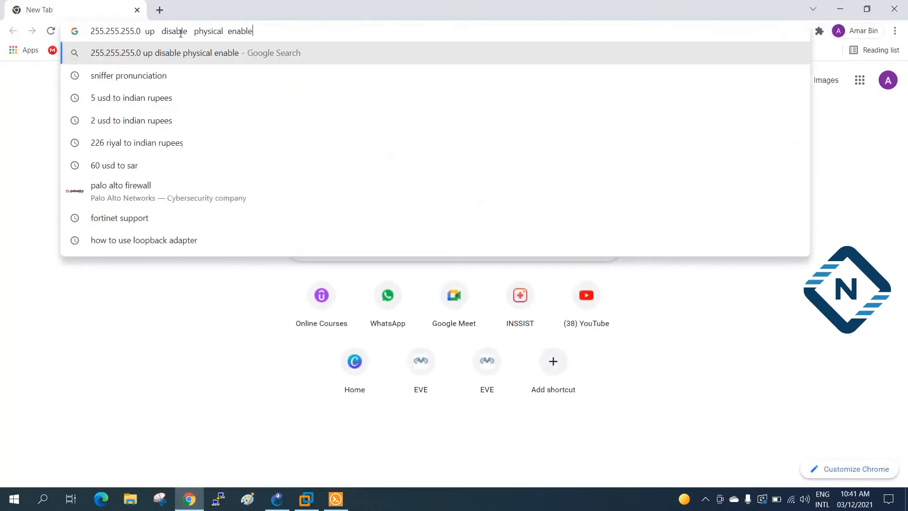
pyautogui.press('Return')
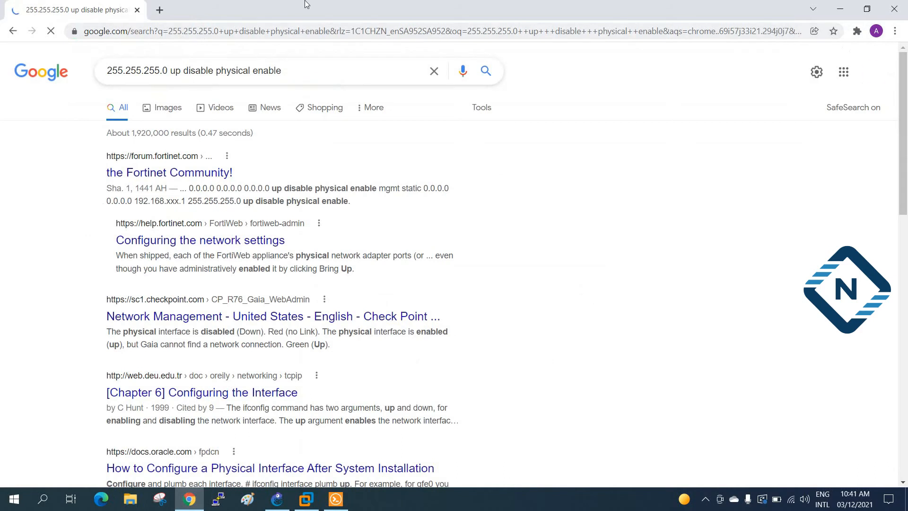
# Step: Copy port1's address 192.168.65.174 from the console and load it in Chrome
pyautogui.click(840, 9)
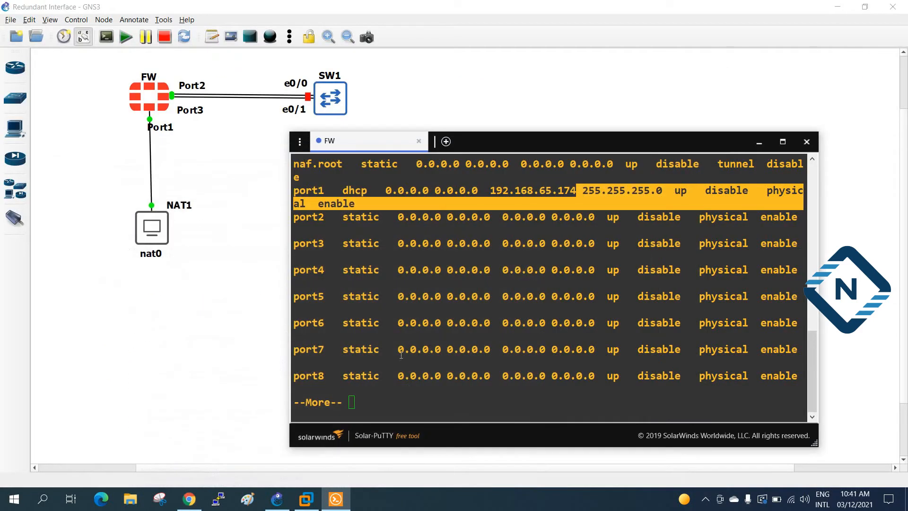
pyautogui.click(567, 194)
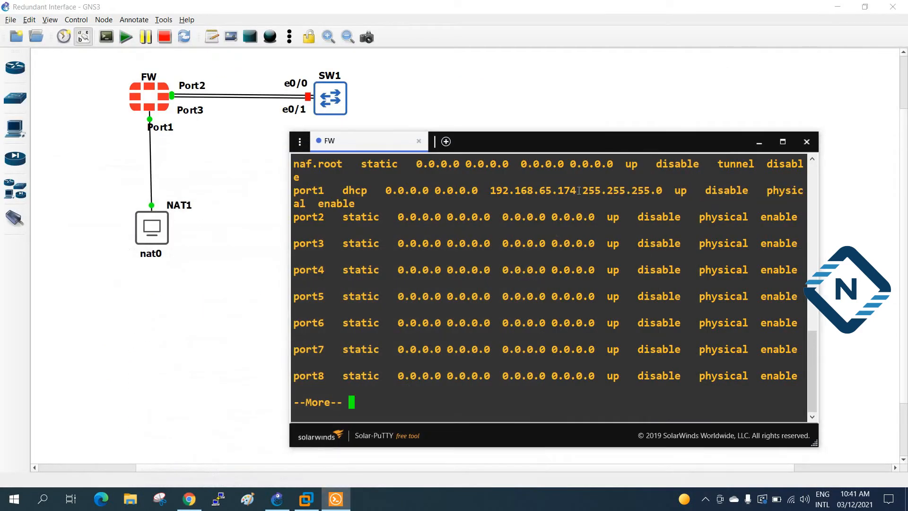
pyautogui.moveTo(575, 190); pyautogui.dragTo(489, 190)
pyautogui.hotkey('ctrl', 'c')
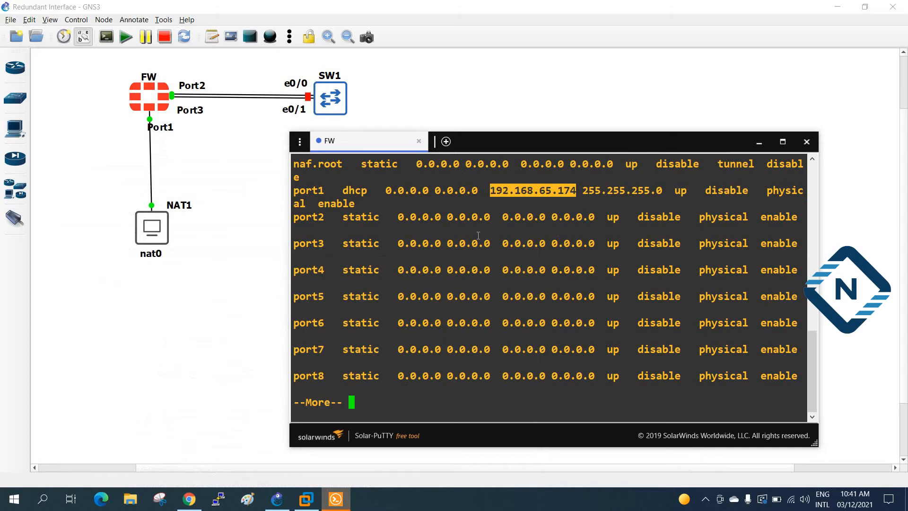
pyautogui.click(190, 499)
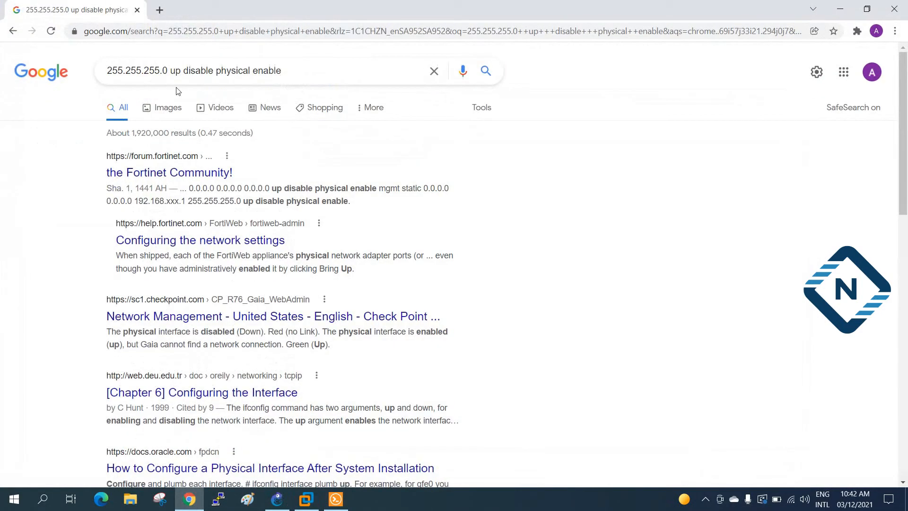
pyautogui.click(265, 31)
pyautogui.hotkey('ctrl', 'v')
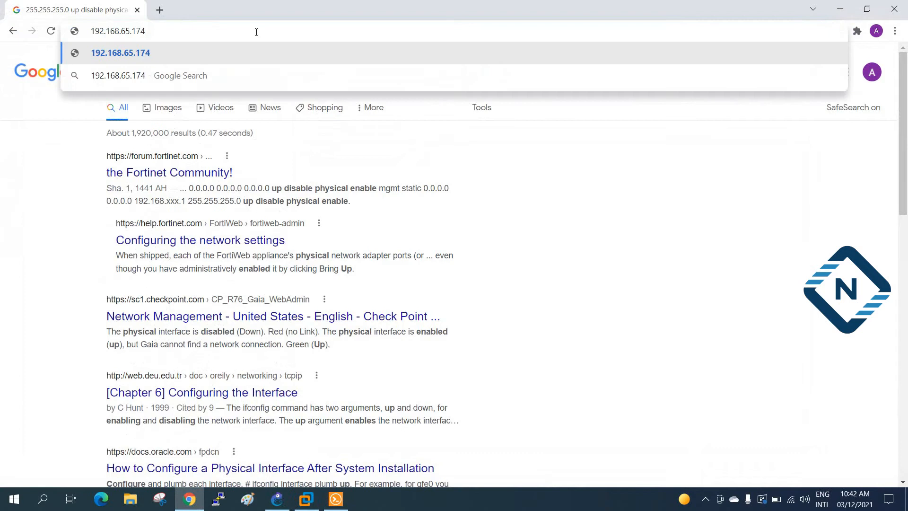
pyautogui.press('Return')
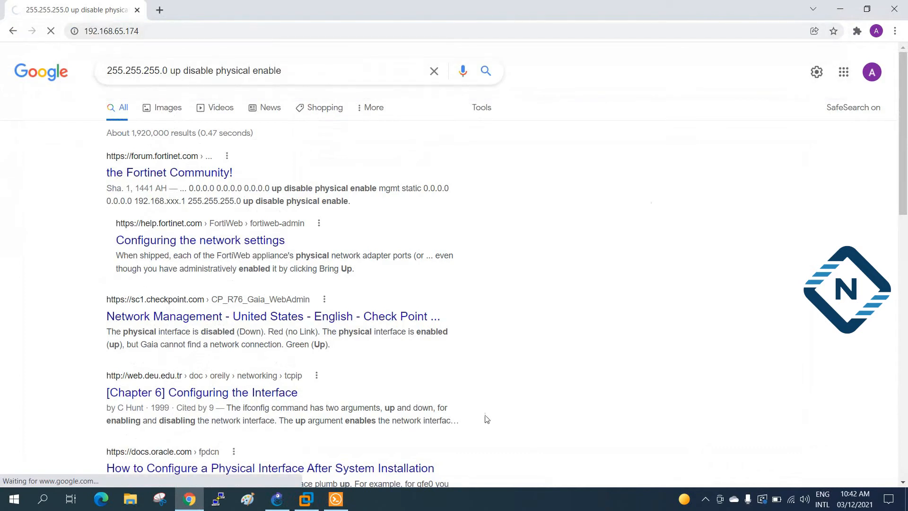
pyautogui.click(336, 499)
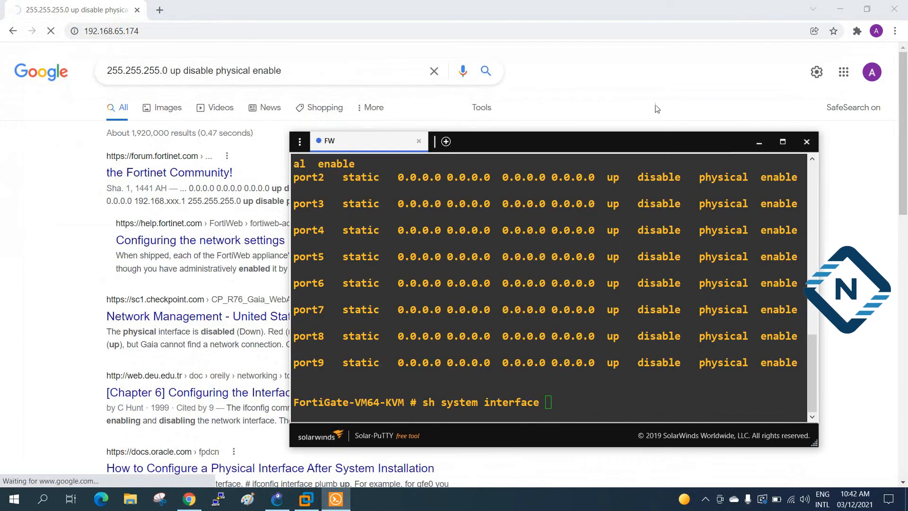
# Step: Maximize the console, rerun 'sh system interface', and copy the port1 allowaccess and config lines
pyautogui.click(840, 9)
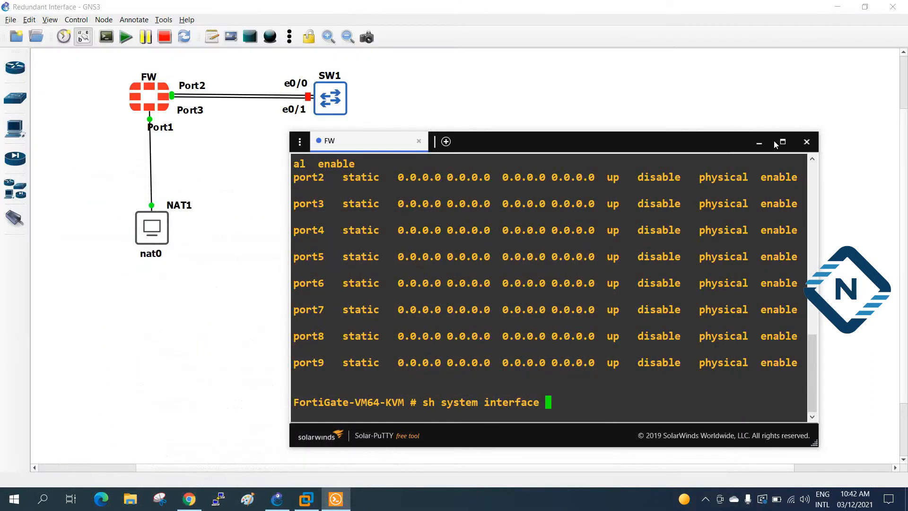
pyautogui.click(782, 142)
pyautogui.press('Return')
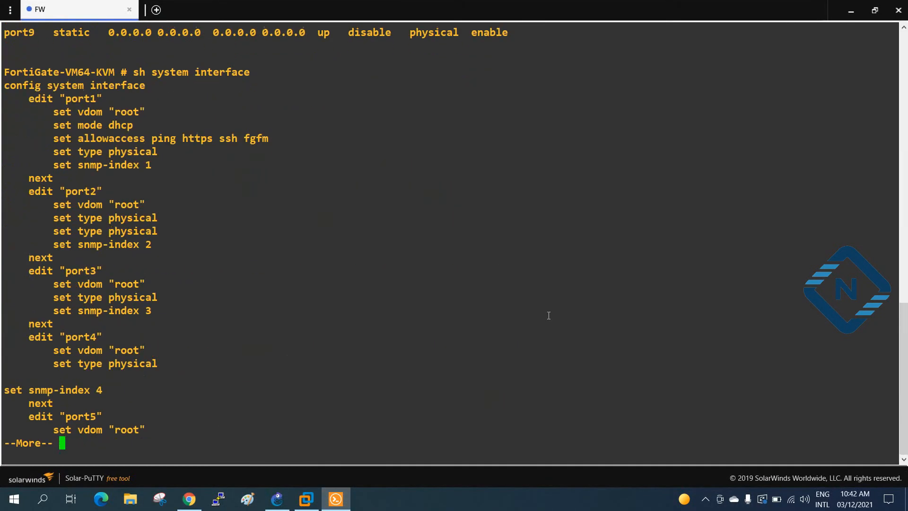
pyautogui.scroll(5, 105, 223)
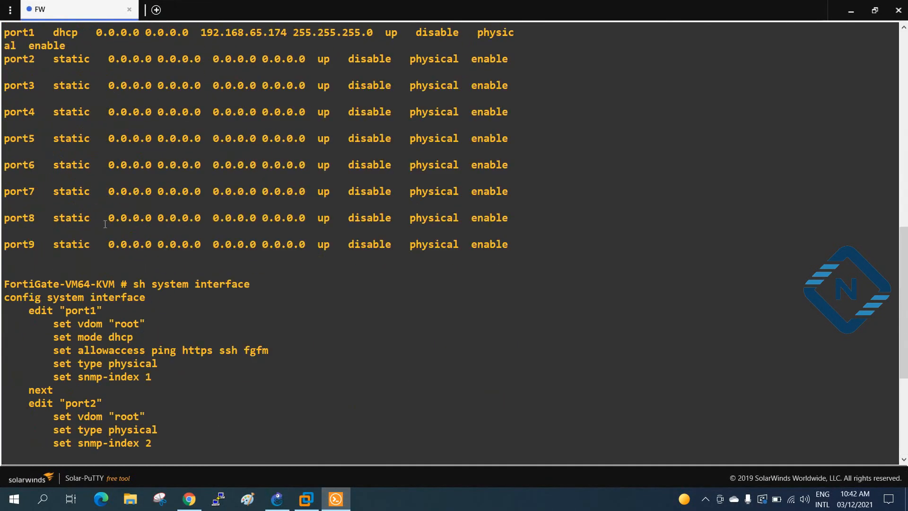
pyautogui.moveTo(274, 350); pyautogui.dragTo(51, 350)
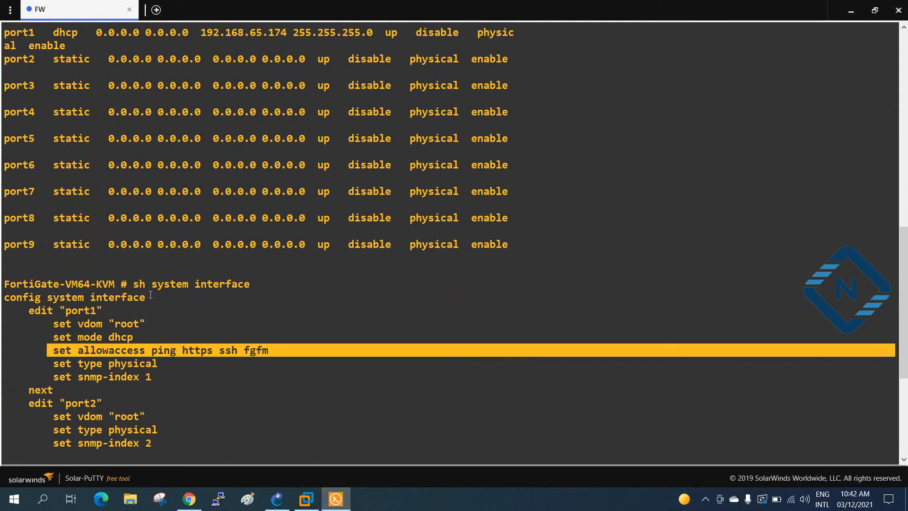
pyautogui.moveTo(156, 296); pyautogui.dragTo(2, 300)
# Step: Enter 'config system interface' and 'edit "port1"' on the FW console
pyautogui.rightClick(248, 314)
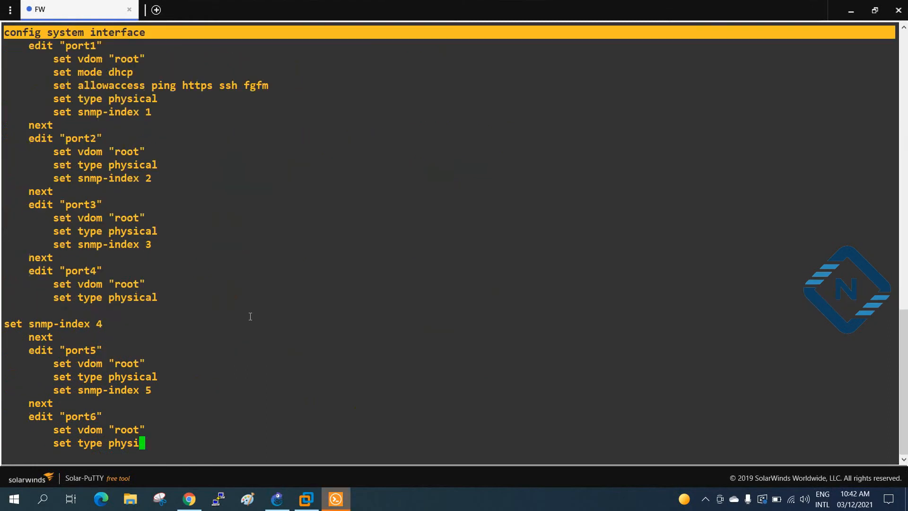
pyautogui.scroll(10, 247, 314)
pyautogui.scroll(-10, 246, 313)
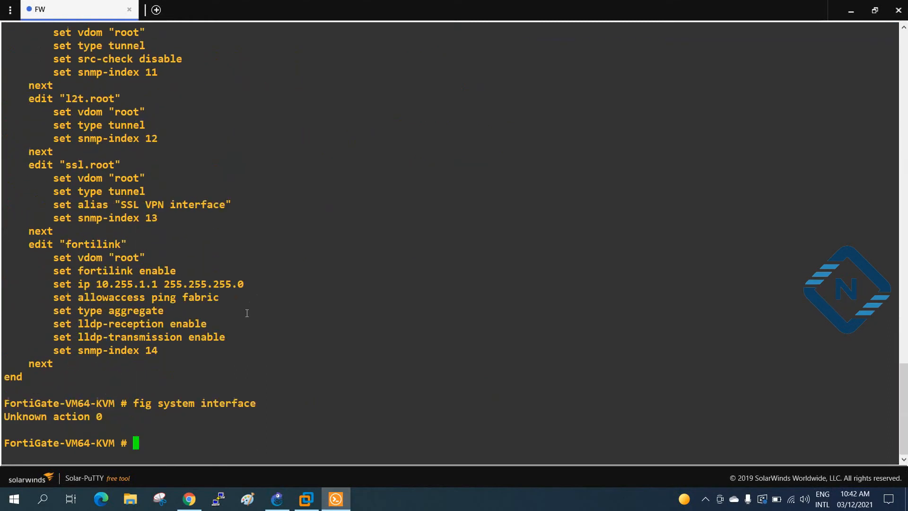
pyautogui.rightClick(246, 313)
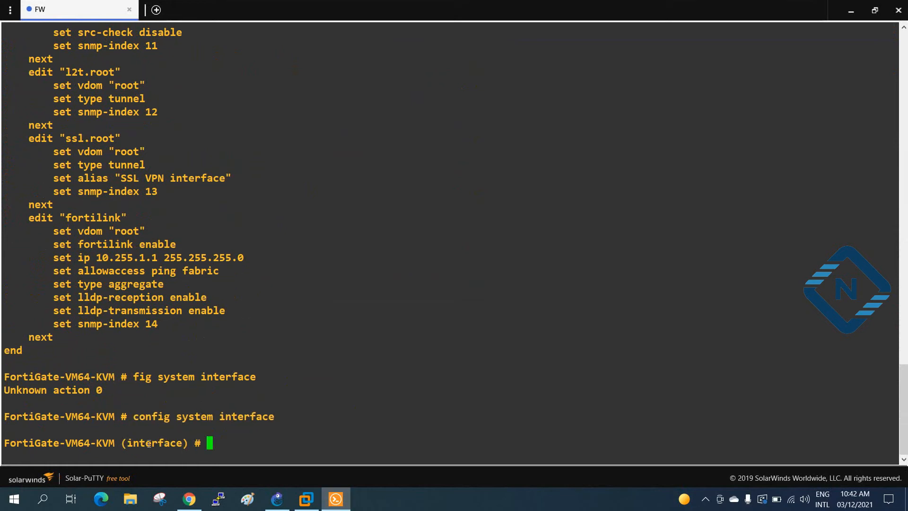
pyautogui.scroll(15, 178, 411)
pyautogui.moveTo(22, 137); pyautogui.dragTo(98, 138)
pyautogui.hotkey('ctrl', 'c')
pyautogui.scroll(-15, 364, 275)
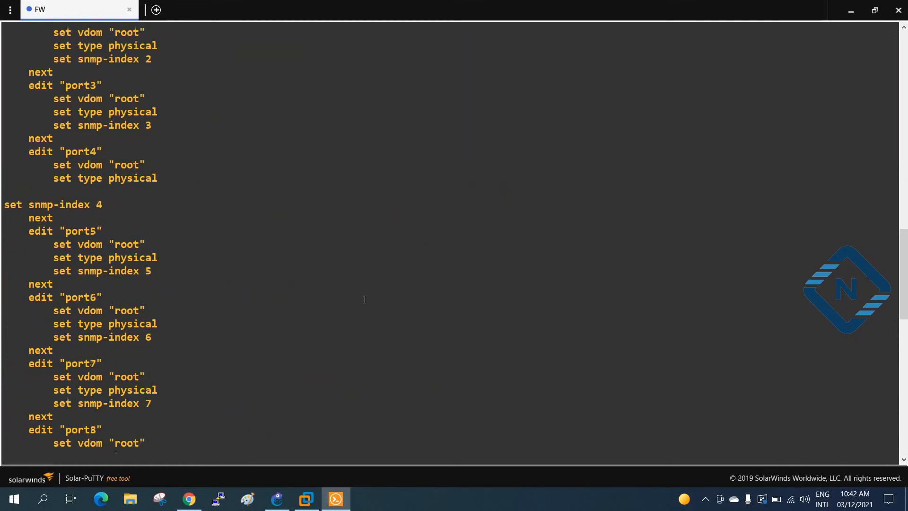
pyautogui.rightClick(294, 350)
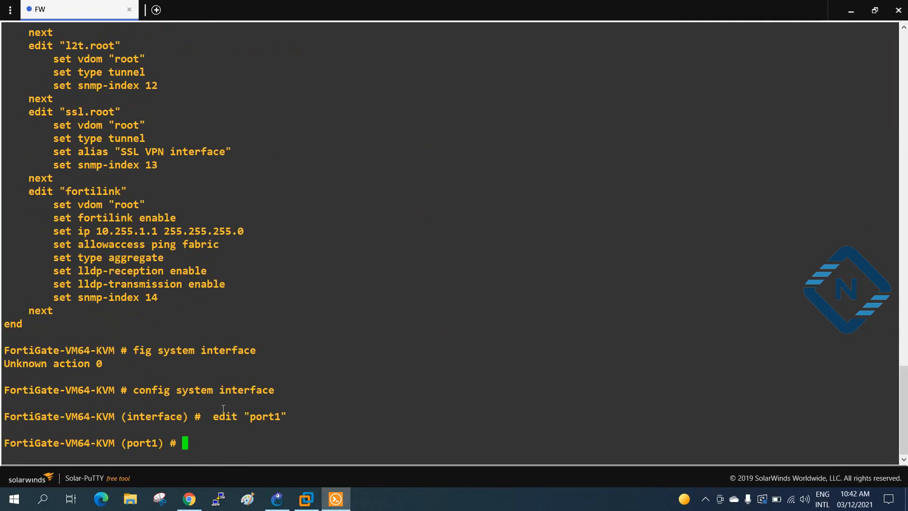
# Step: Set port1 allowaccess to ping https ssh fgfm http telnet and commit with end
pyautogui.scroll(20, 223, 408)
pyautogui.scroll(-15, 35, 245)
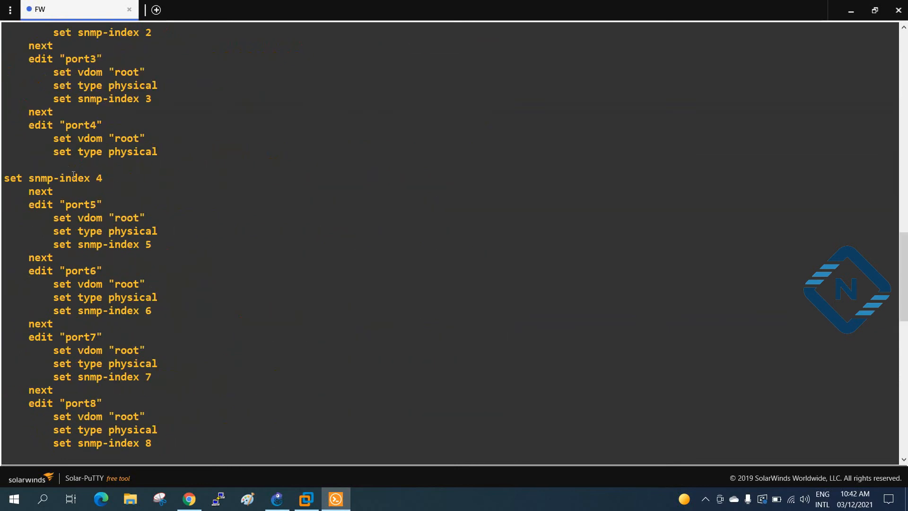
pyautogui.scroll(5, 73, 175)
pyautogui.moveTo(56, 151); pyautogui.dragTo(266, 154)
pyautogui.hotkey('ctrl', 'c')
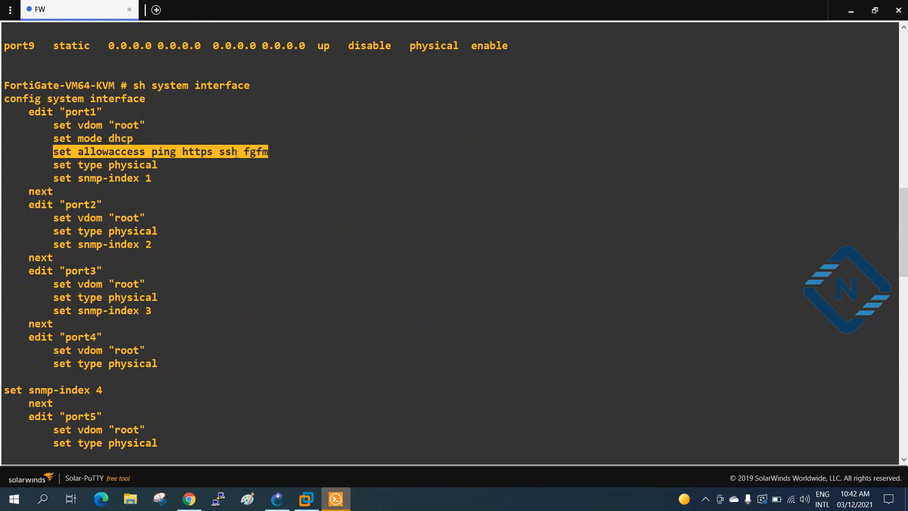
pyautogui.scroll(-20, 273, 183)
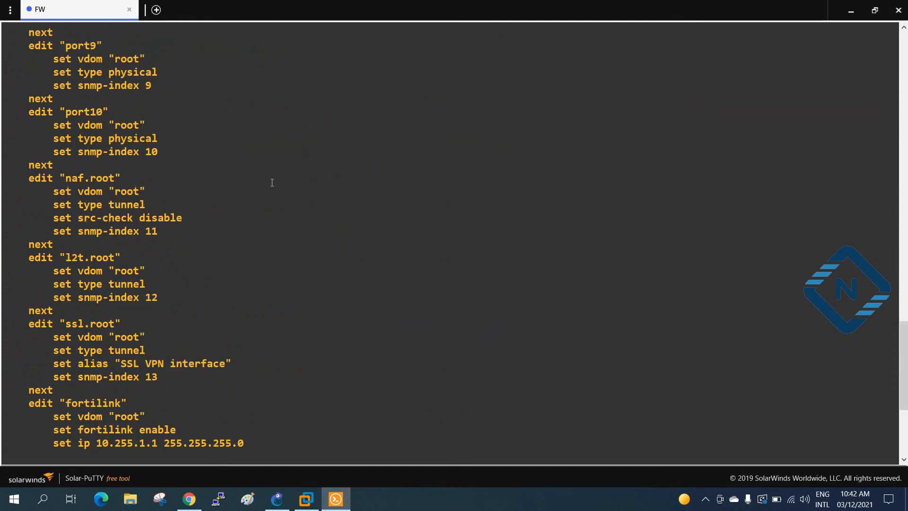
pyautogui.rightClick(270, 183)
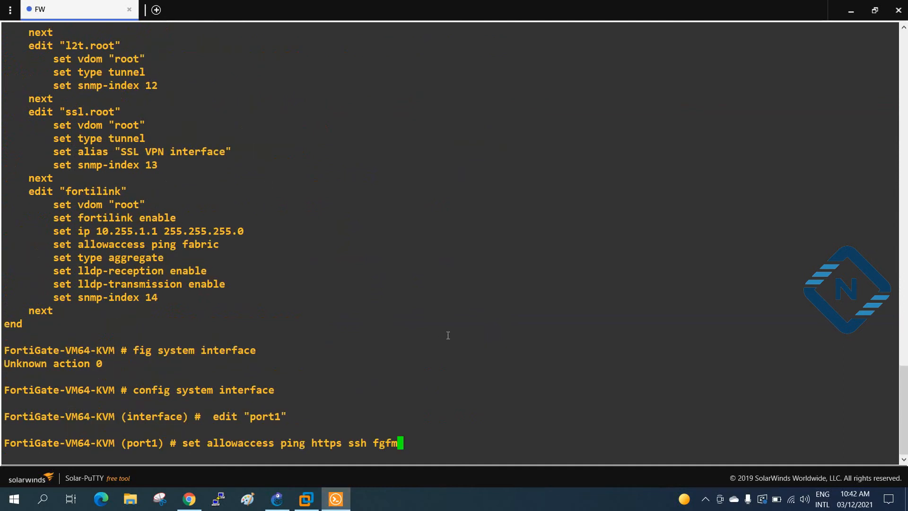
pyautogui.write('http telnet')
pyautogui.press('Return')
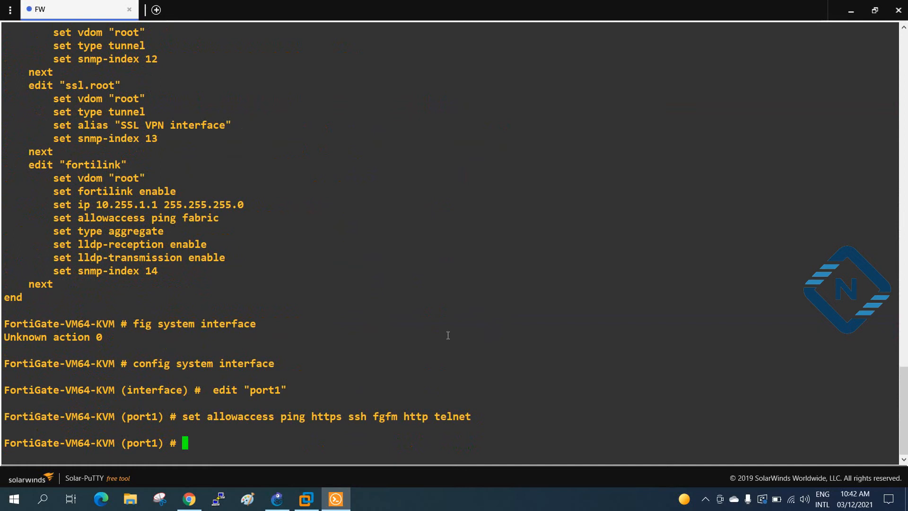
pyautogui.write('end')
pyautogui.press('Return')
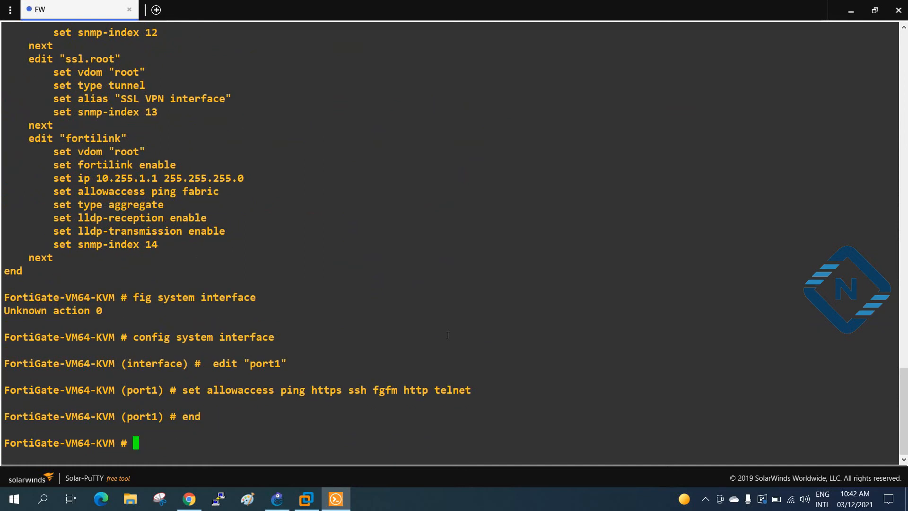
pyautogui.click(850, 10)
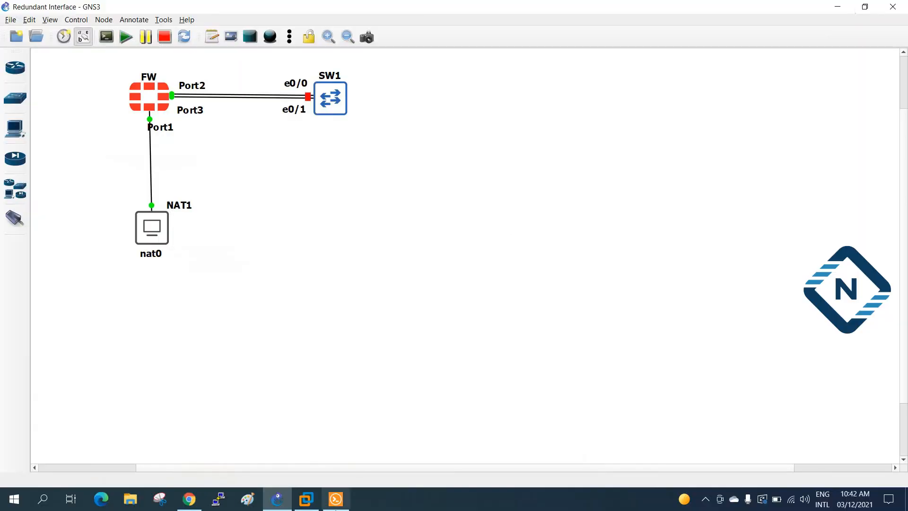
# Step: Sign in to the FortiGate web GUI at 192.168.65.174 with the admin username and its password
pyautogui.click(190, 506)
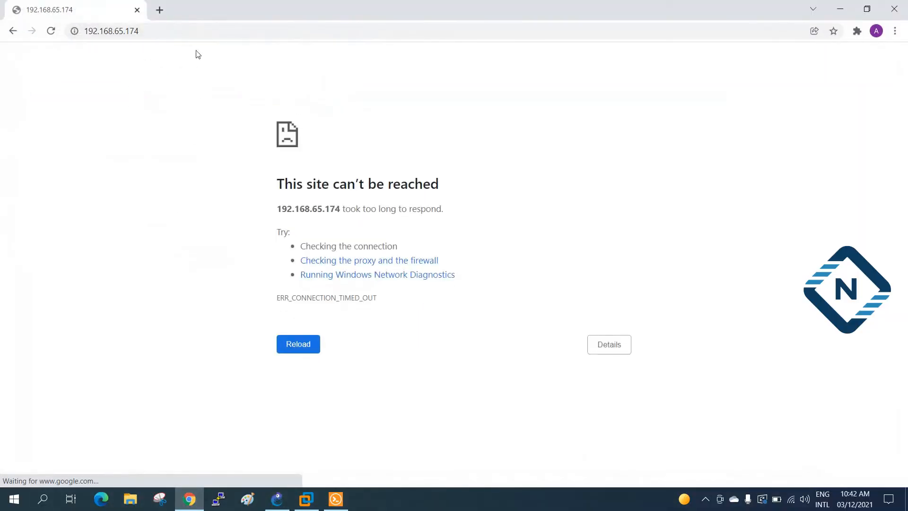
pyautogui.moveTo(175, 32); pyautogui.dragTo(170, 40)
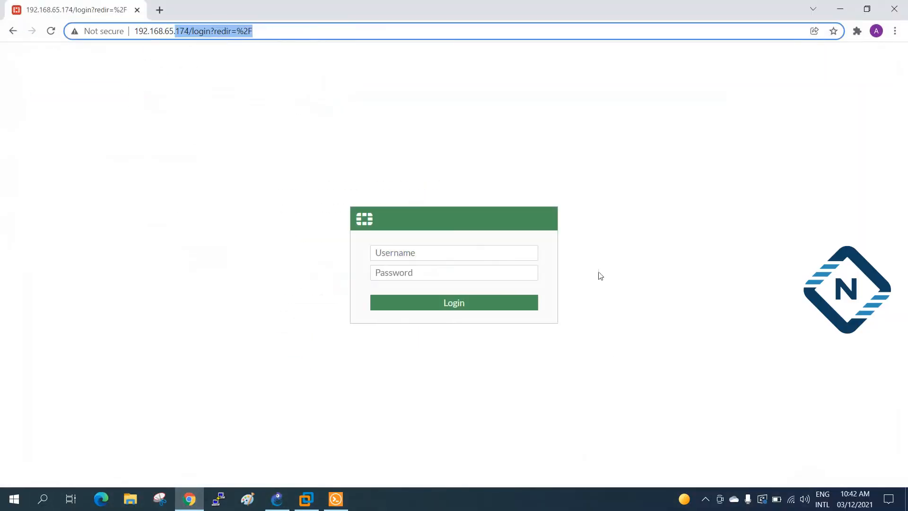
pyautogui.click(519, 255)
pyautogui.write('admin')
pyautogui.press('Tab')
pyautogui.write('admin')
pyautogui.press('Return')
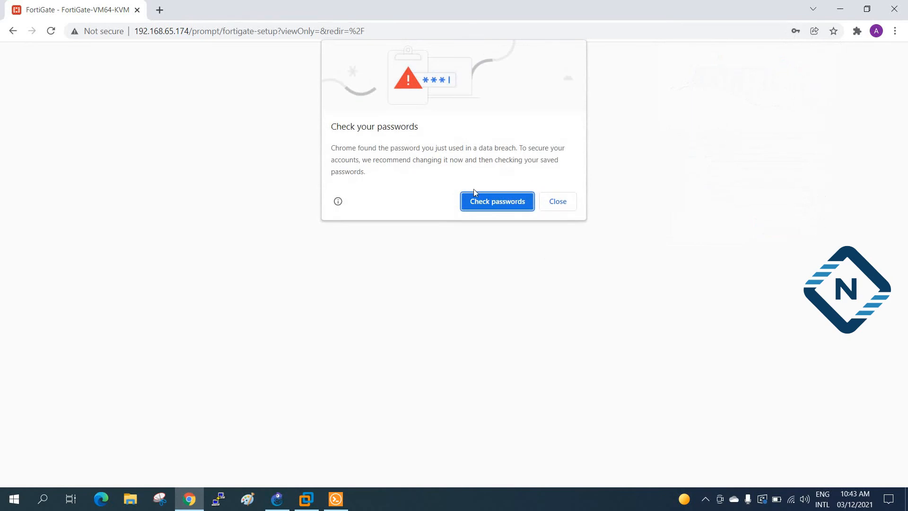
# Step: Dismiss the password breach warning, postpone initial setup, and decline saving the password
pyautogui.click(561, 202)
pyautogui.click(491, 326)
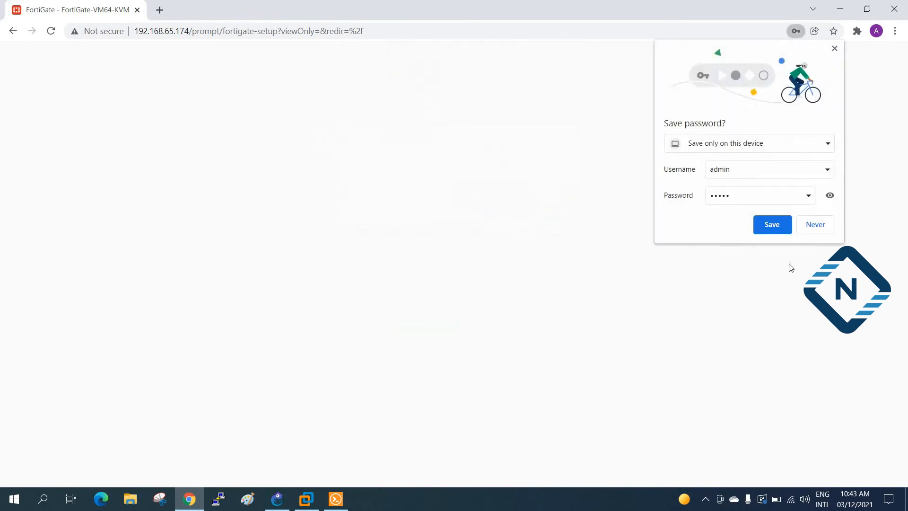
pyautogui.click(820, 225)
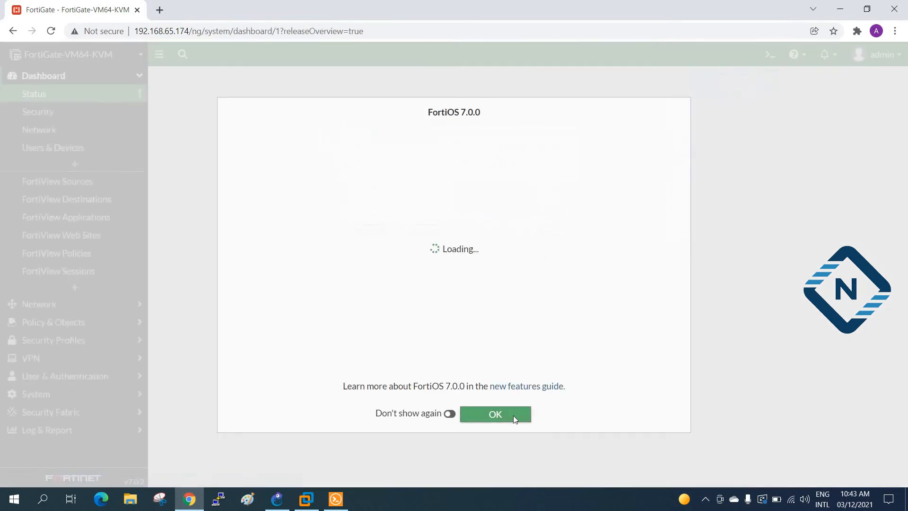
# Step: Dismiss the FortiOS 7.0.0 overview and open the Network > Interfaces list
pyautogui.click(513, 416)
pyautogui.click(25, 304)
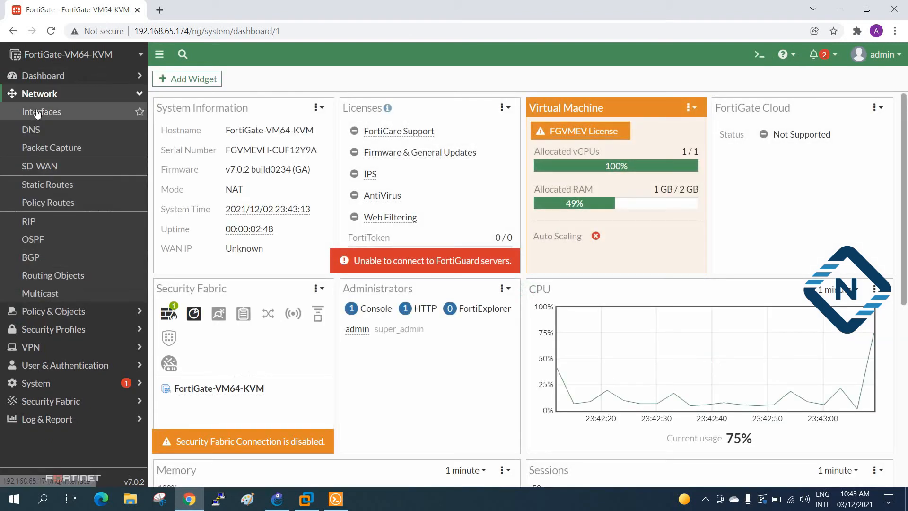
pyautogui.click(46, 116)
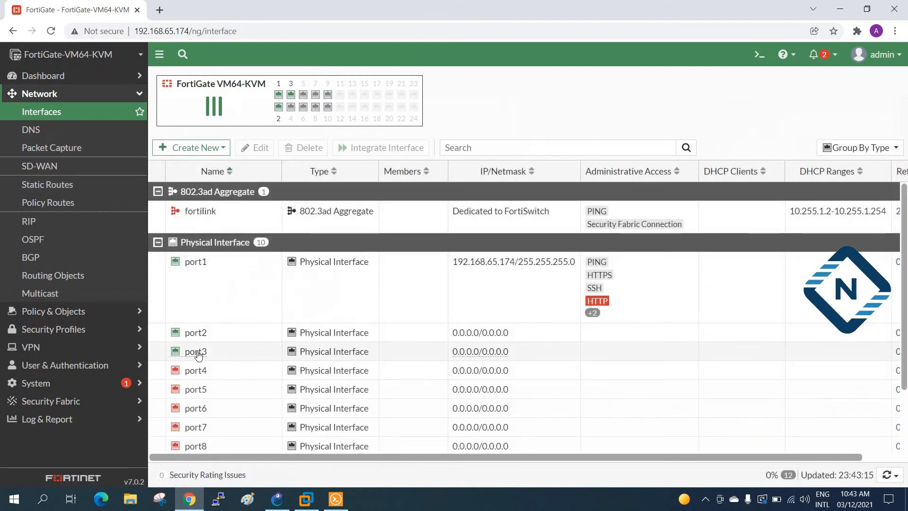
pyautogui.moveTo(199, 352)
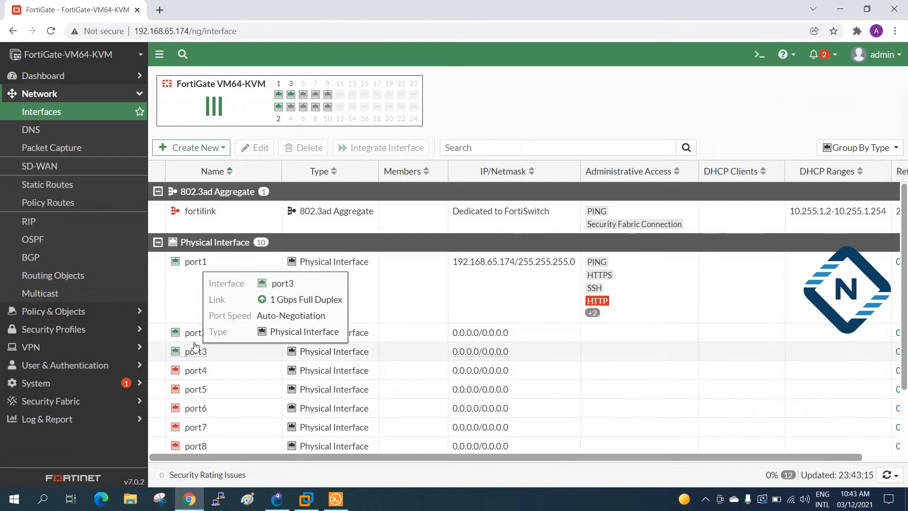
# Step: Create a new interface named Myredun with the alias LANsite
pyautogui.click(207, 150)
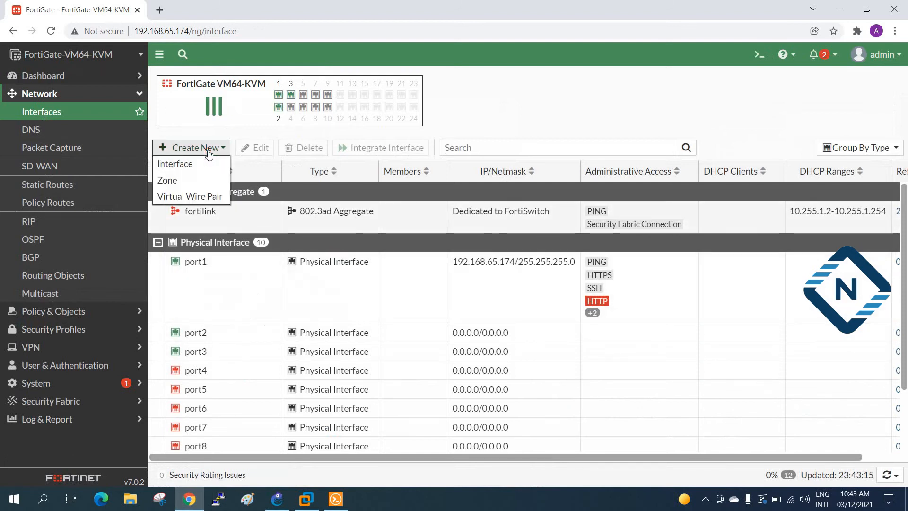
pyautogui.click(183, 168)
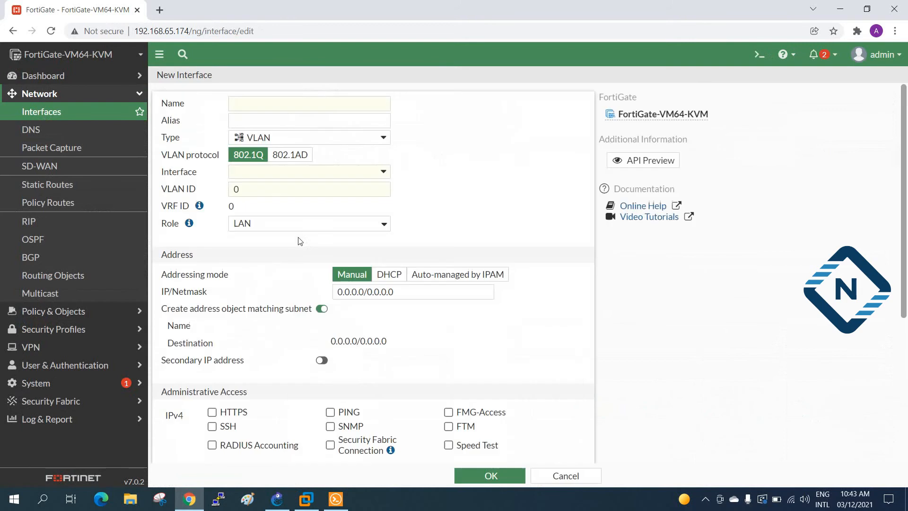
pyautogui.click(249, 106)
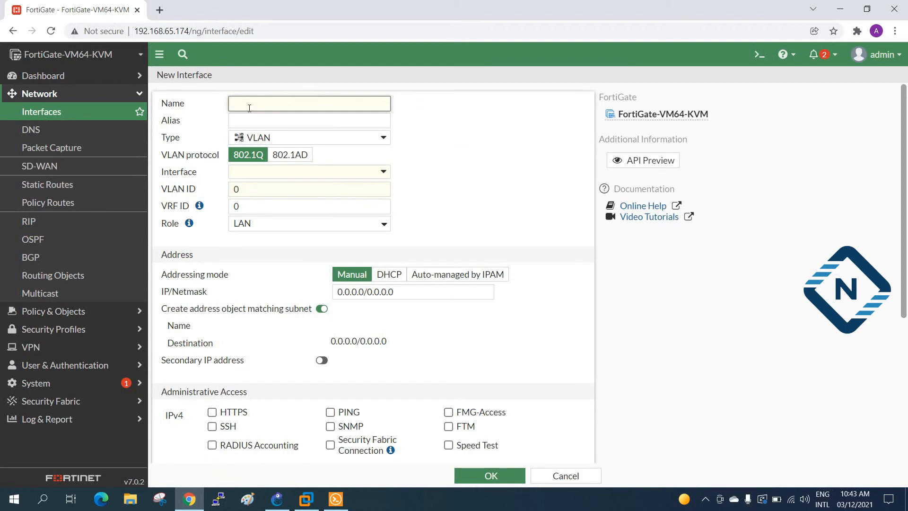
pyautogui.write('My')
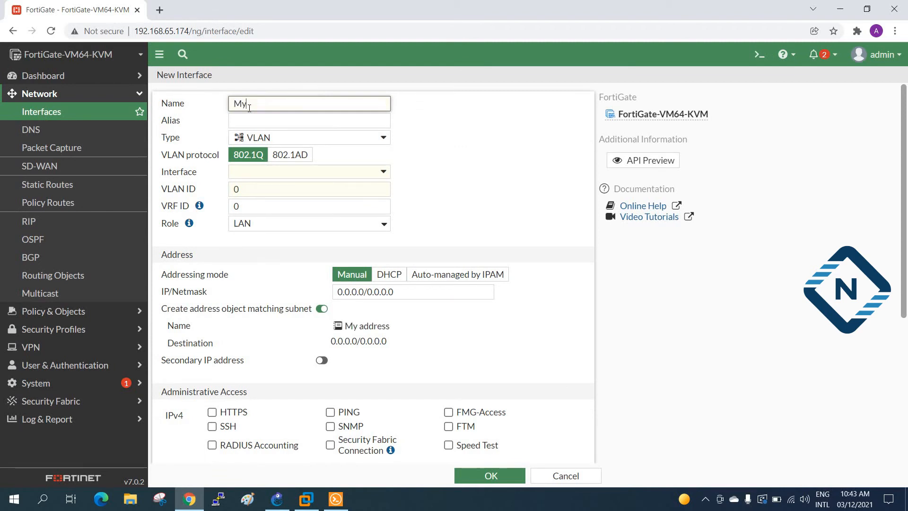
pyautogui.write('redun')
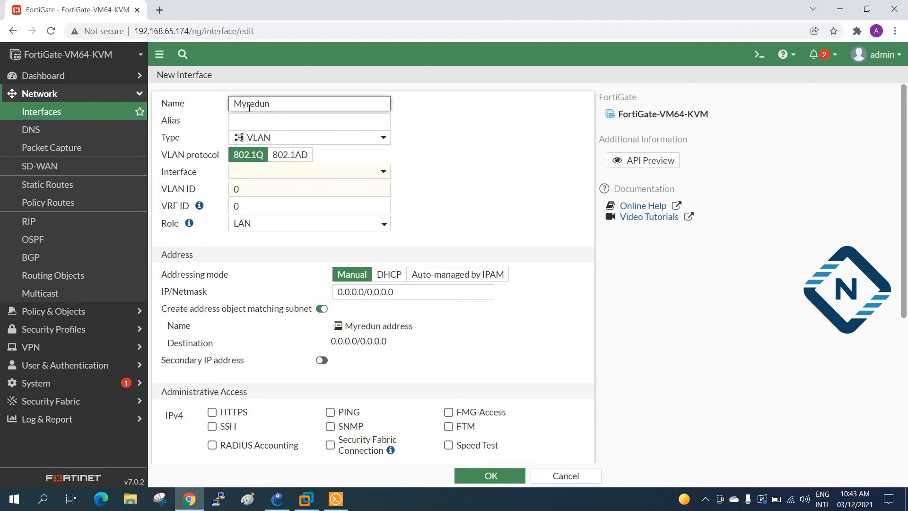
pyautogui.press('Tab')
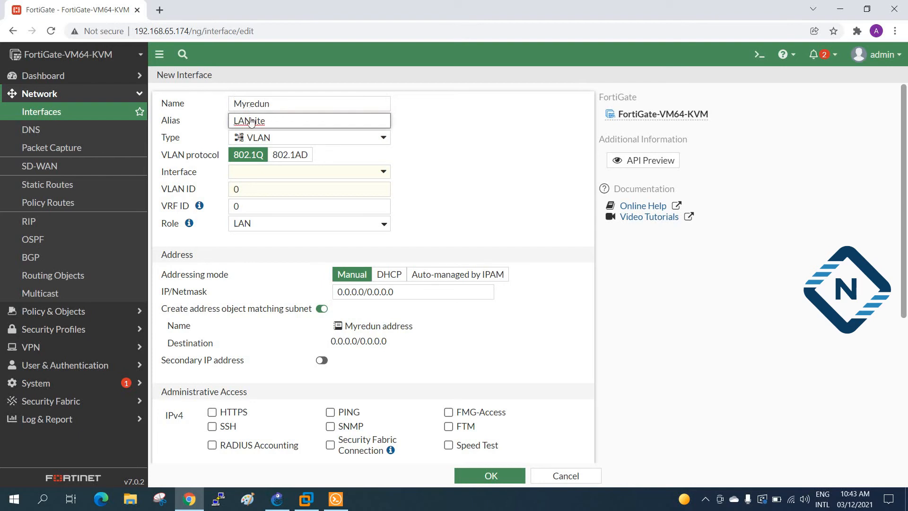
pyautogui.click(357, 137)
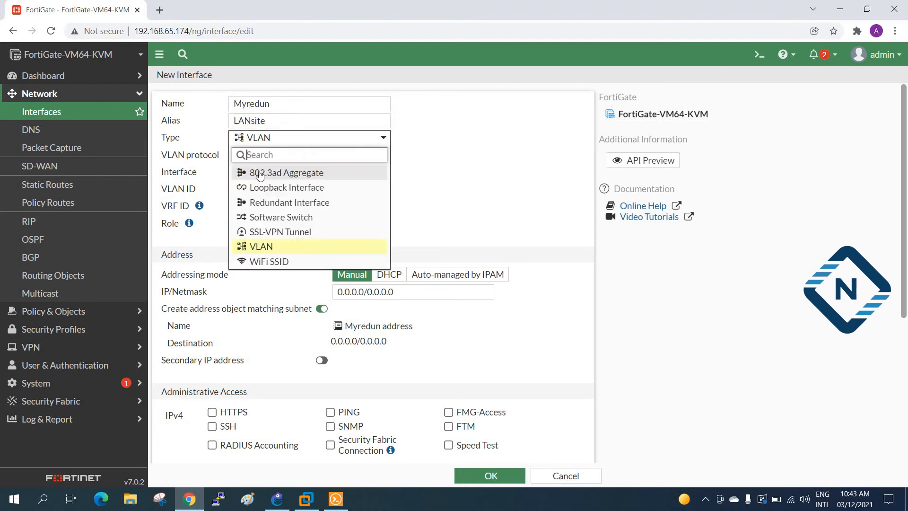
# Step: Make Myredun a Redundant Interface with port2 and port3 as its members
pyautogui.click(273, 203)
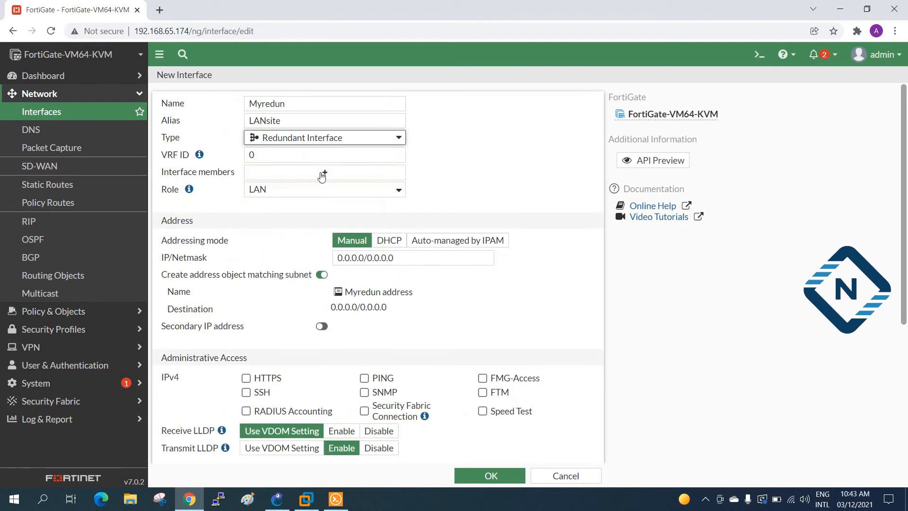
pyautogui.click(274, 174)
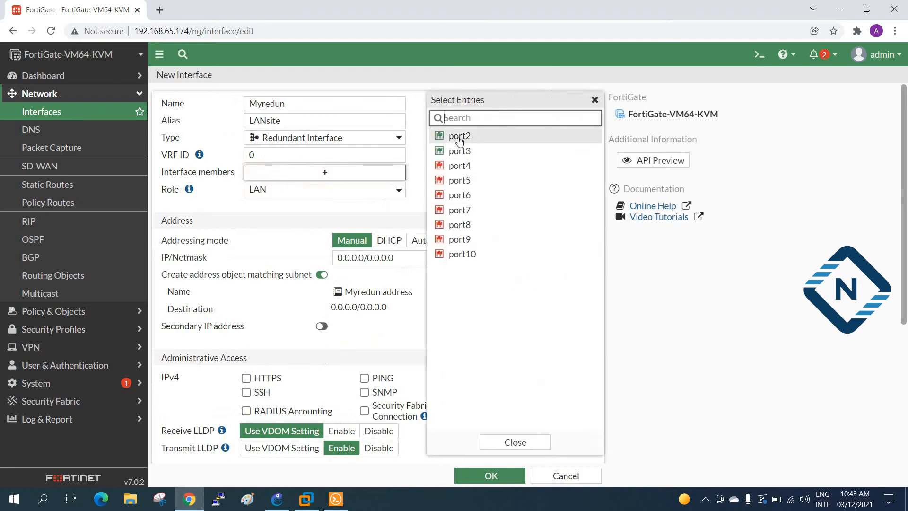
pyautogui.click(459, 136)
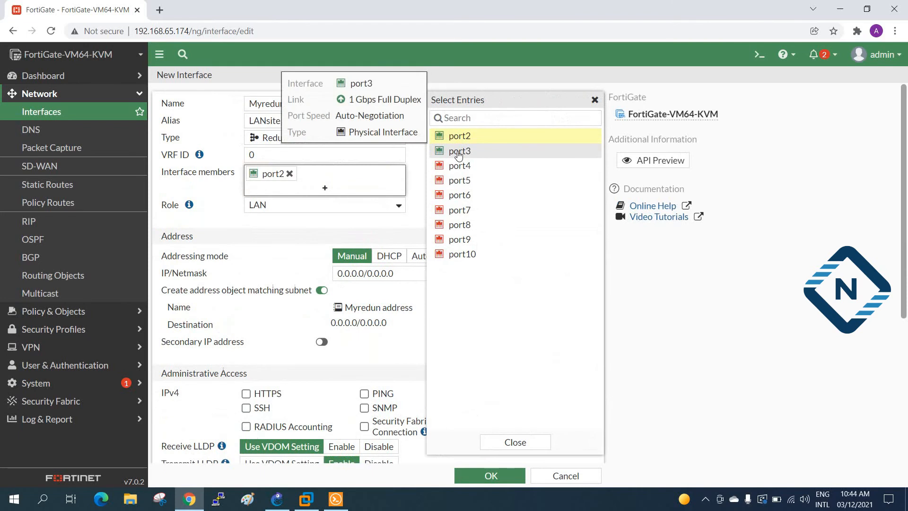
pyautogui.click(458, 153)
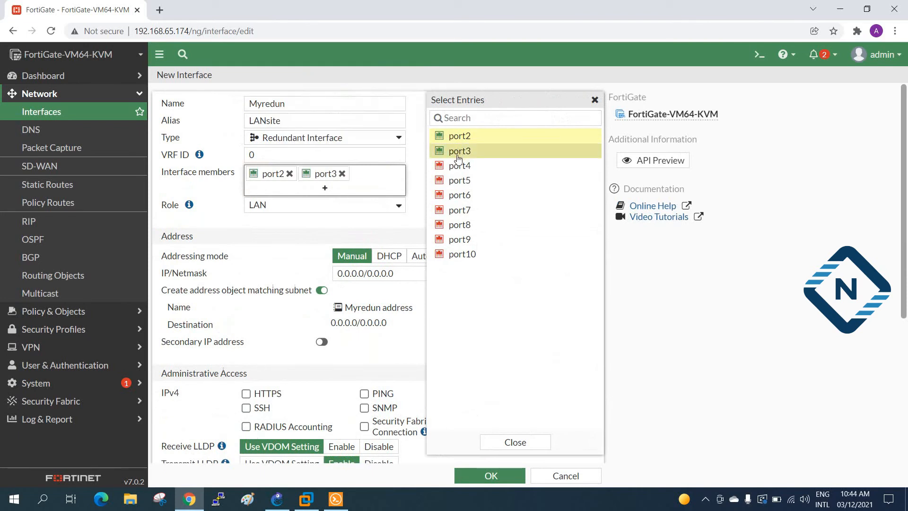
pyautogui.click(502, 438)
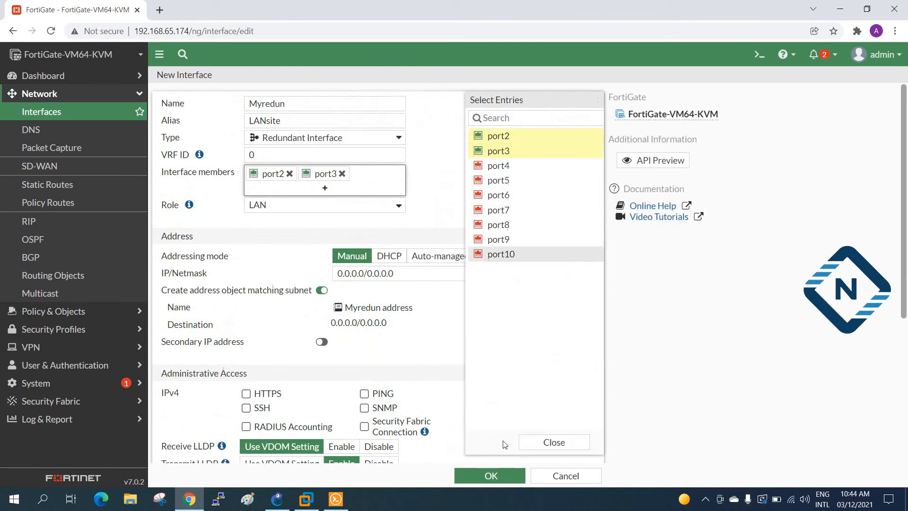
pyautogui.moveTo(419, 279); pyautogui.dragTo(334, 274)
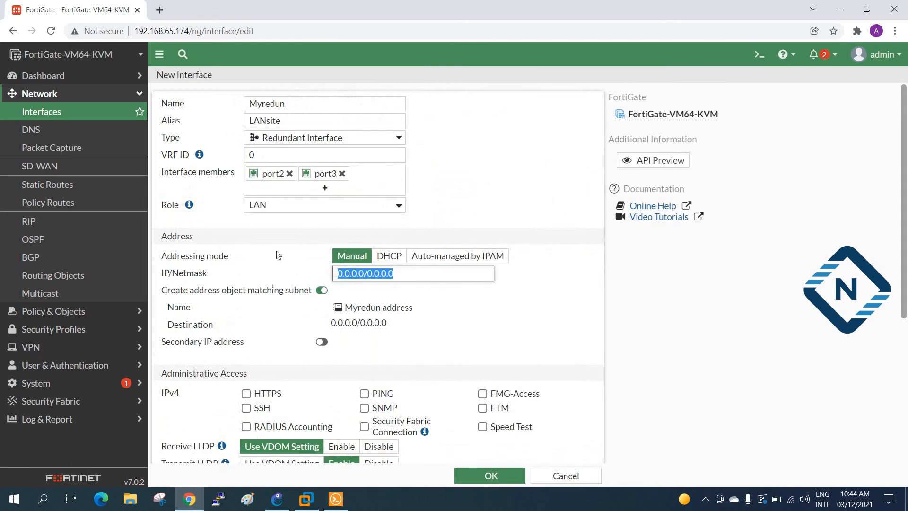
# Step: Enable PING administrative access, save Myredun, and find it under Redundant Interface in the list
pyautogui.scroll(-2, 357, 256)
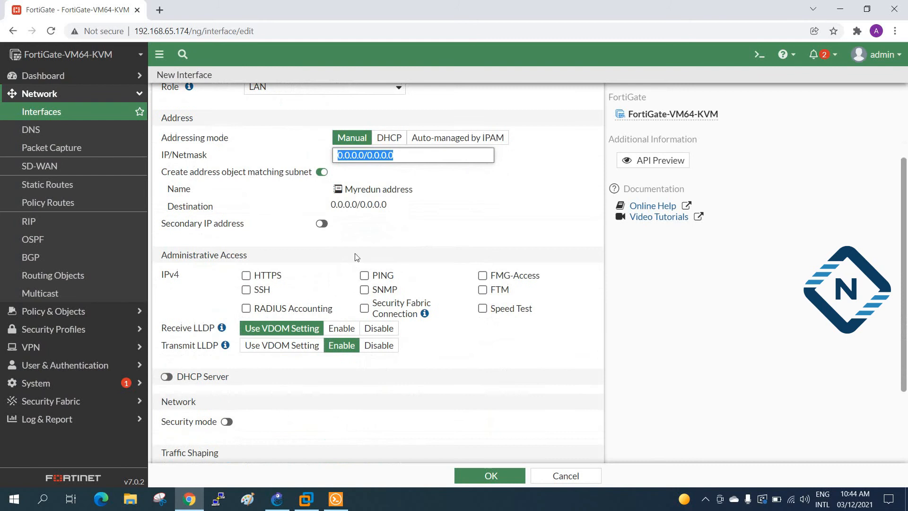
pyautogui.click(364, 274)
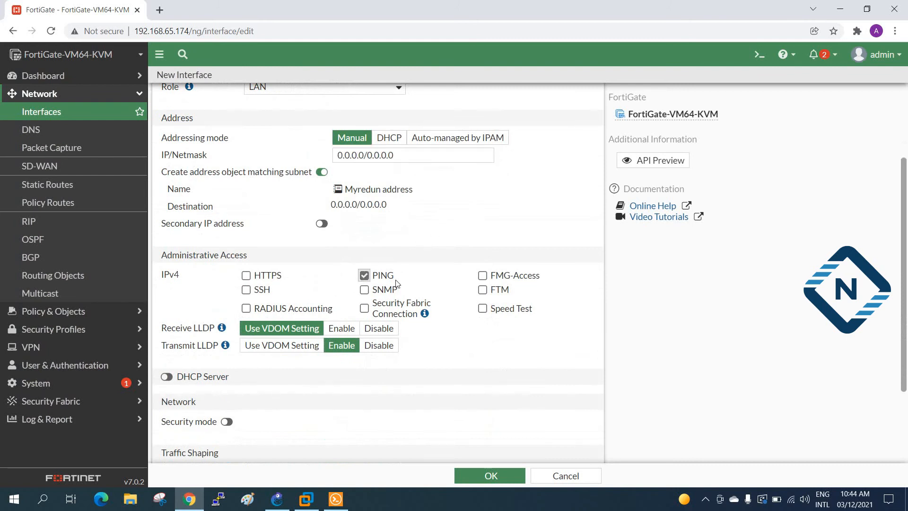
pyautogui.scroll(-2, 393, 314)
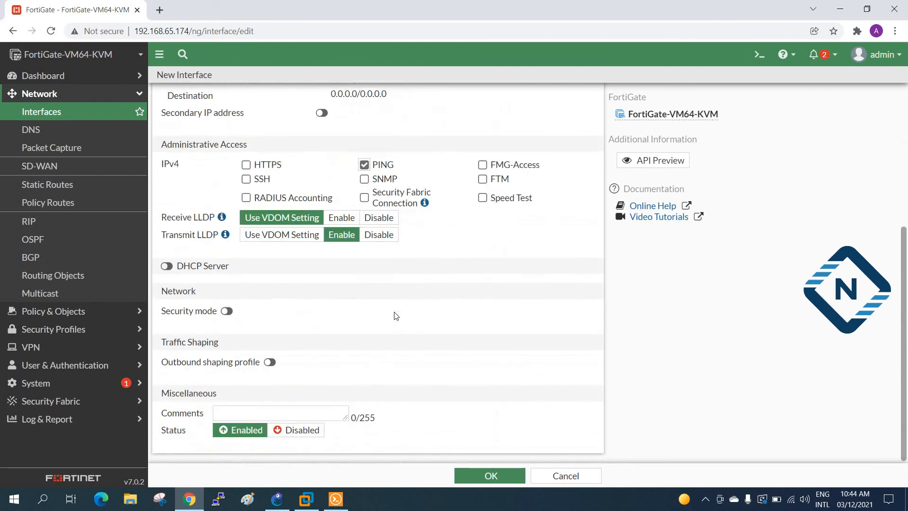
pyautogui.scroll(4, 402, 335)
pyautogui.click(487, 470)
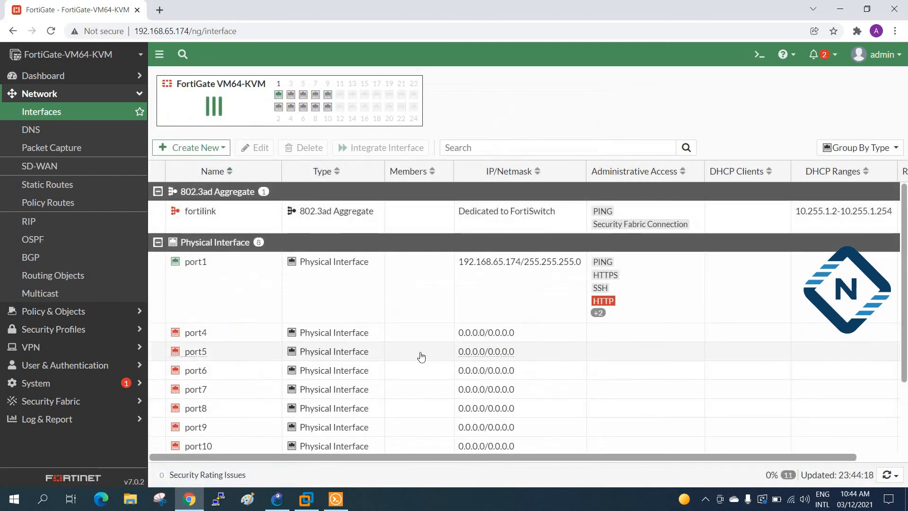
pyautogui.scroll(-2, 243, 339)
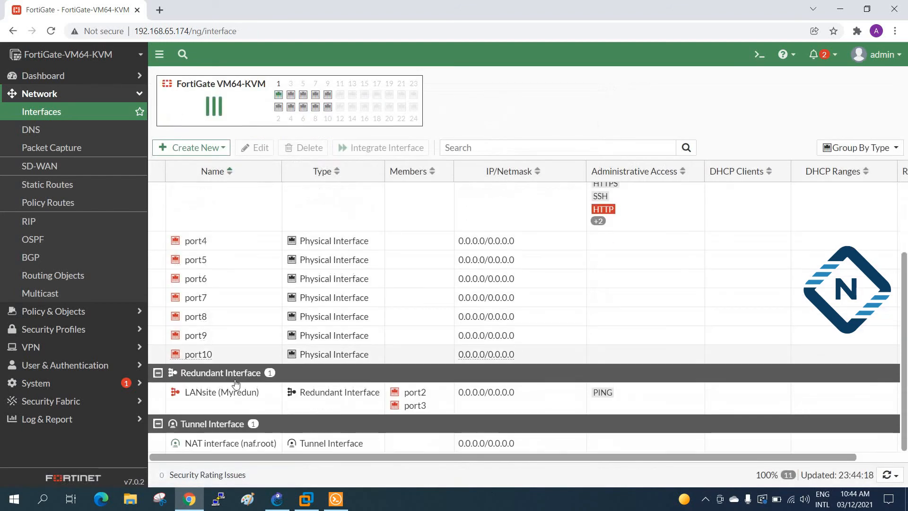
pyautogui.moveTo(415, 406)
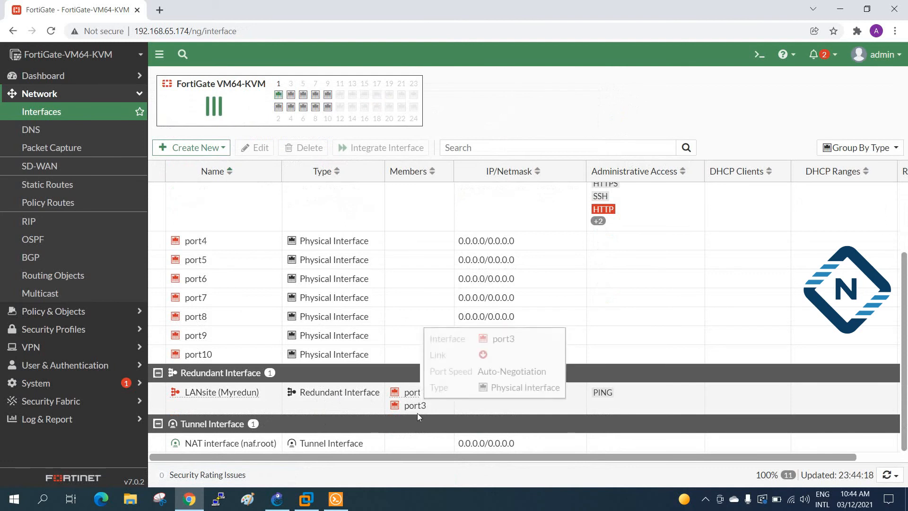
# Step: Start the SW1 switch in GNS3 and open its console
pyautogui.click(277, 498)
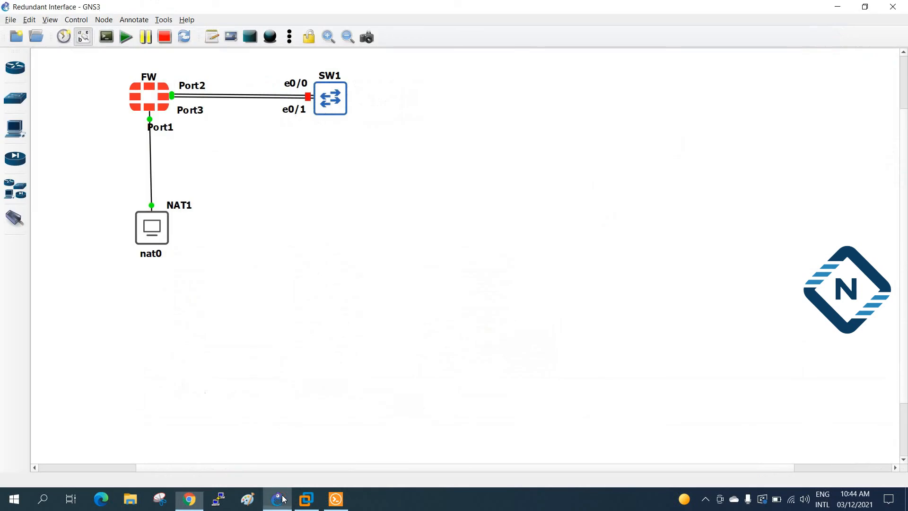
pyautogui.rightClick(332, 100)
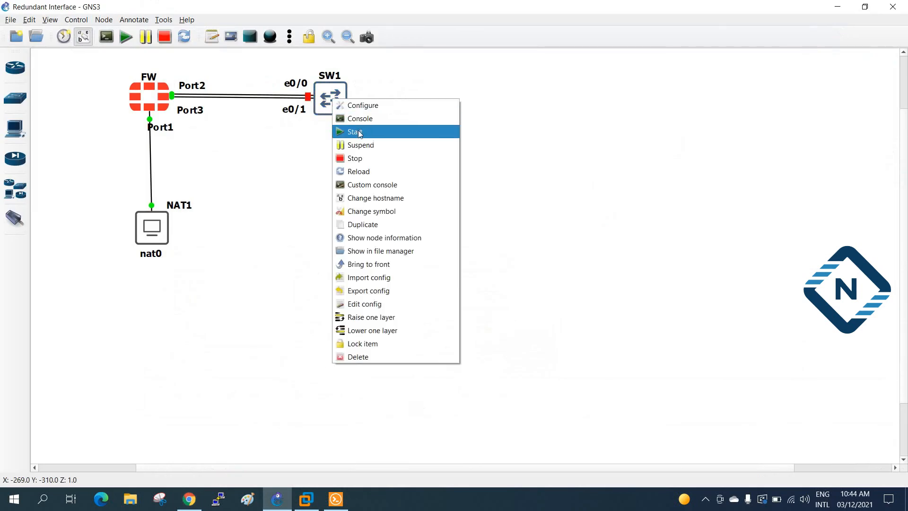
pyautogui.click(360, 133)
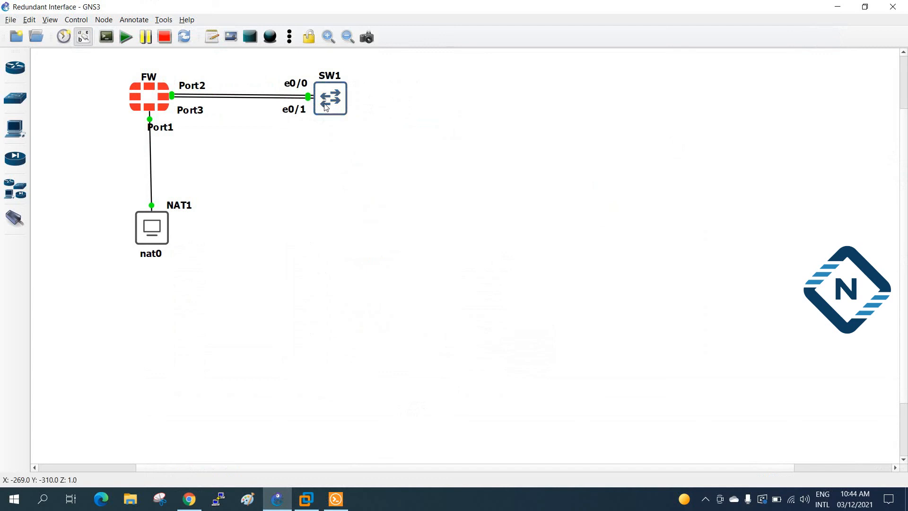
pyautogui.rightClick(322, 100)
pyautogui.click(341, 123)
# Step: Run 'sh ip int br' on the SW1 console to list interface status
pyautogui.click(189, 499)
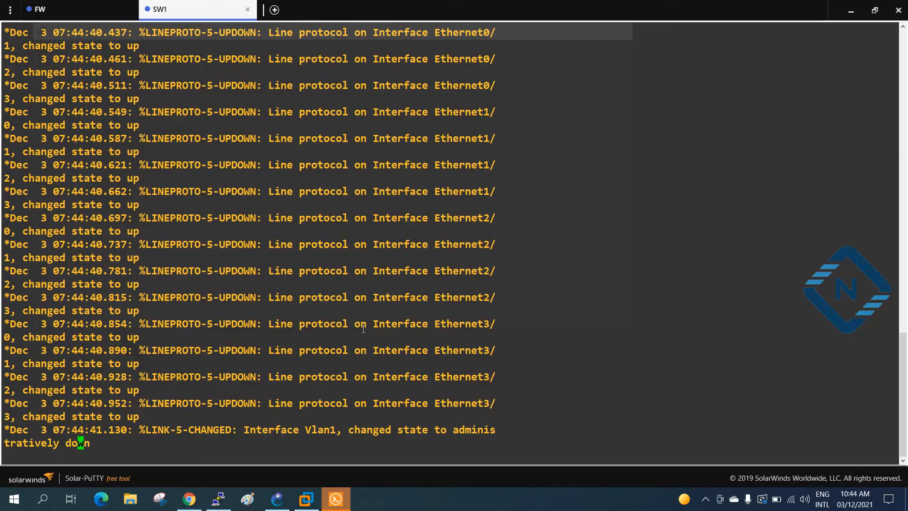
pyautogui.press('Return')
pyautogui.press('Return')
pyautogui.press('Return')
pyautogui.press('Return')
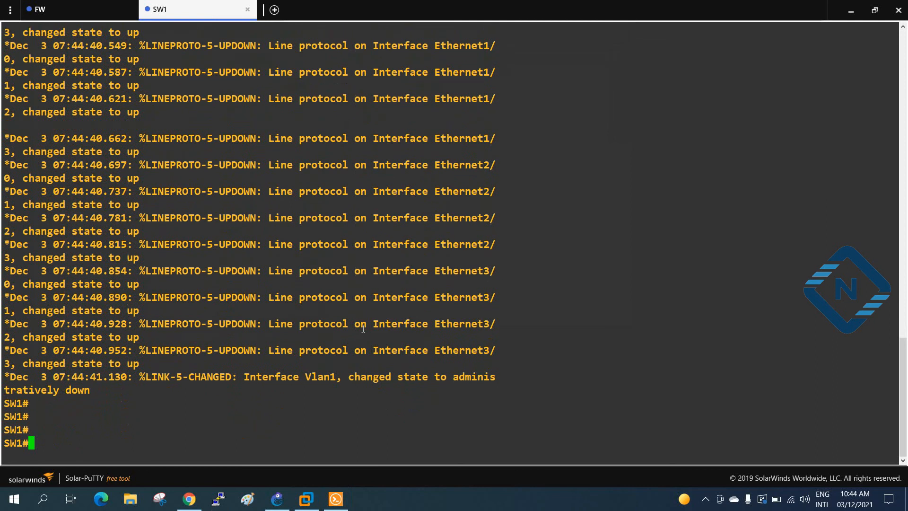
pyautogui.press('Return')
pyautogui.write('sh ip int br')
pyautogui.press('Return')
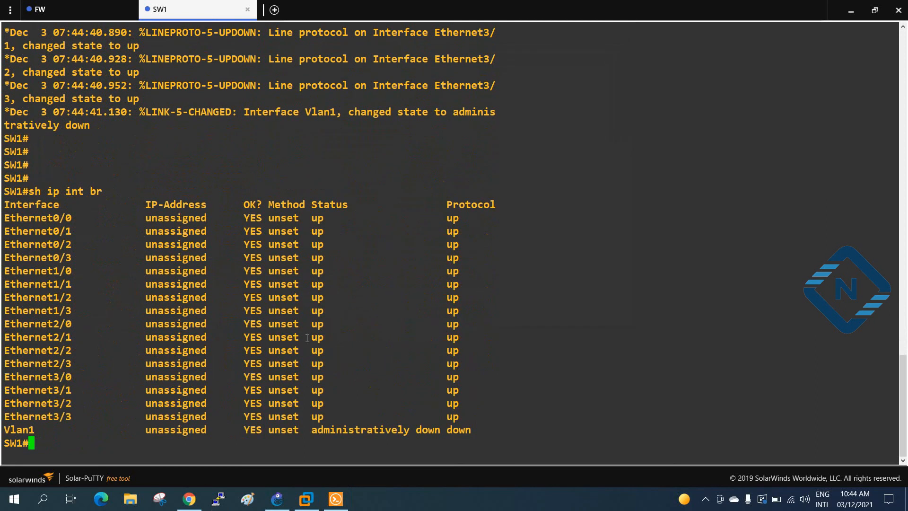
# Step: Highlight the up/up Ethernet0/0 and Ethernet0/1 rows, then minimize Solar-PuTTY
pyautogui.click(850, 9)
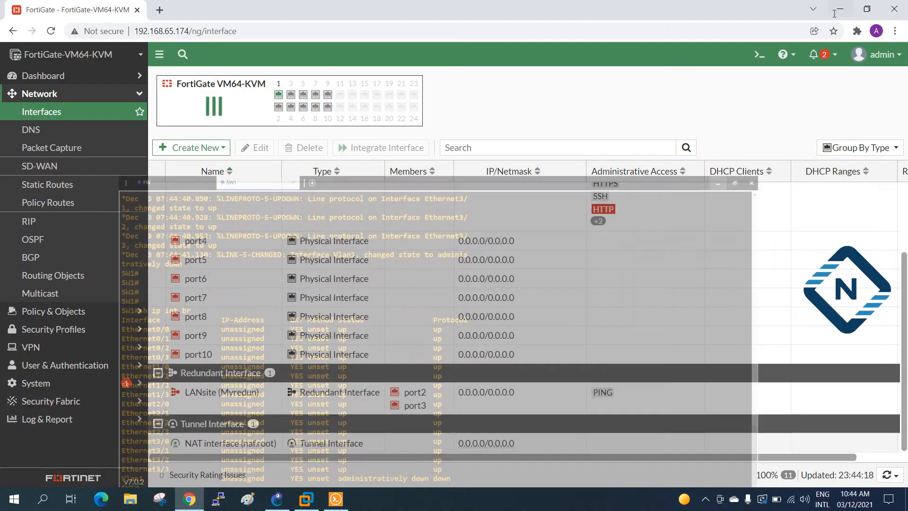
pyautogui.click(277, 502)
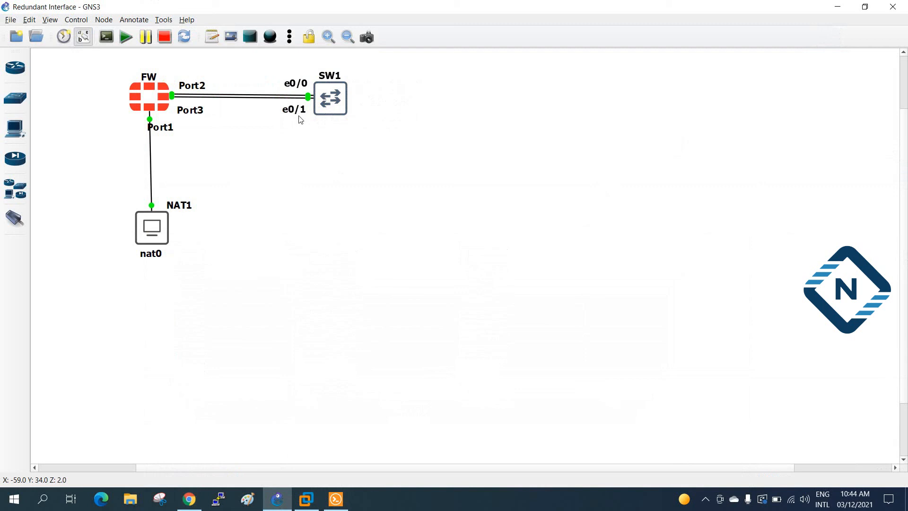
pyautogui.click(336, 500)
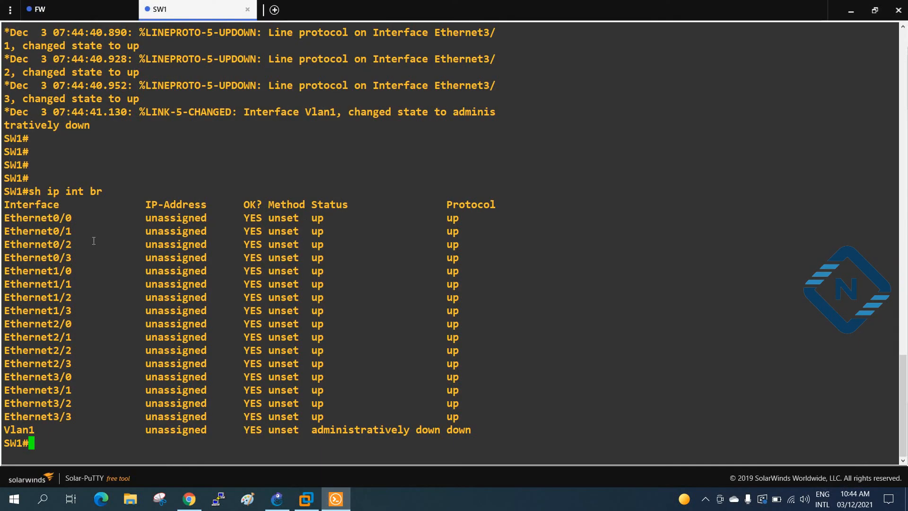
pyautogui.moveTo(5, 218); pyautogui.dragTo(552, 231)
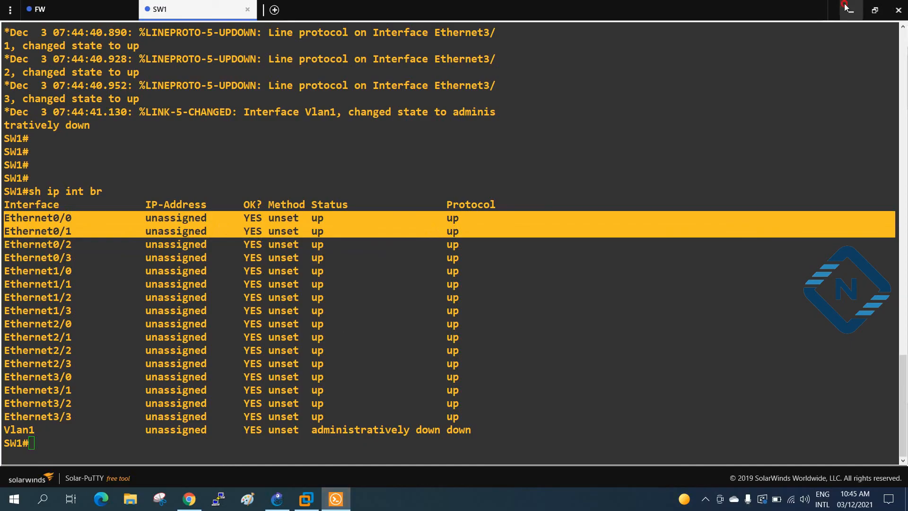
pyautogui.click(851, 11)
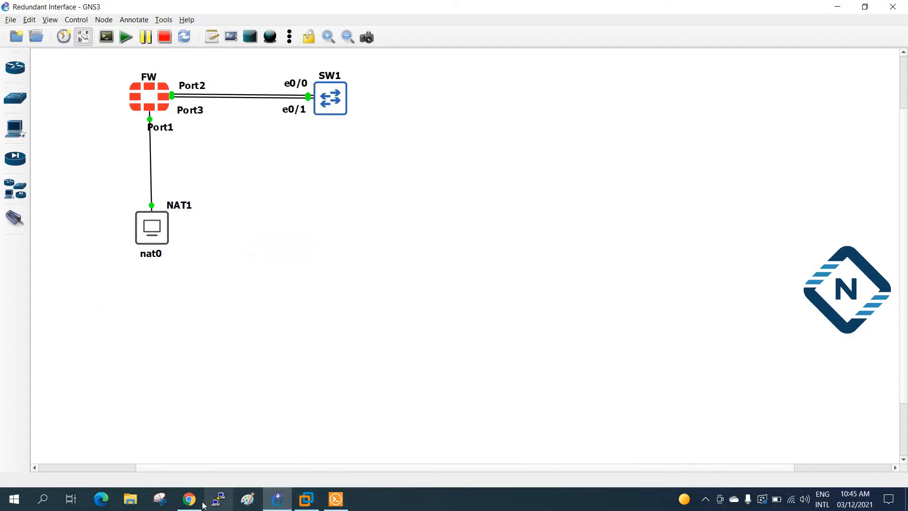
# Step: Back on the FortiGate Interfaces page, check LANsite's port2 and port3 are up at 1 Gbps full duplex
pyautogui.click(189, 498)
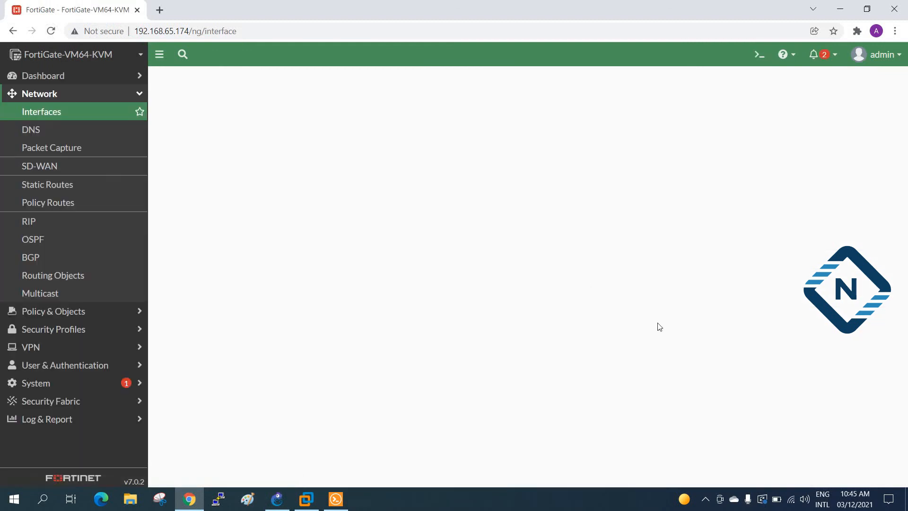
pyautogui.scroll(-2, 660, 327)
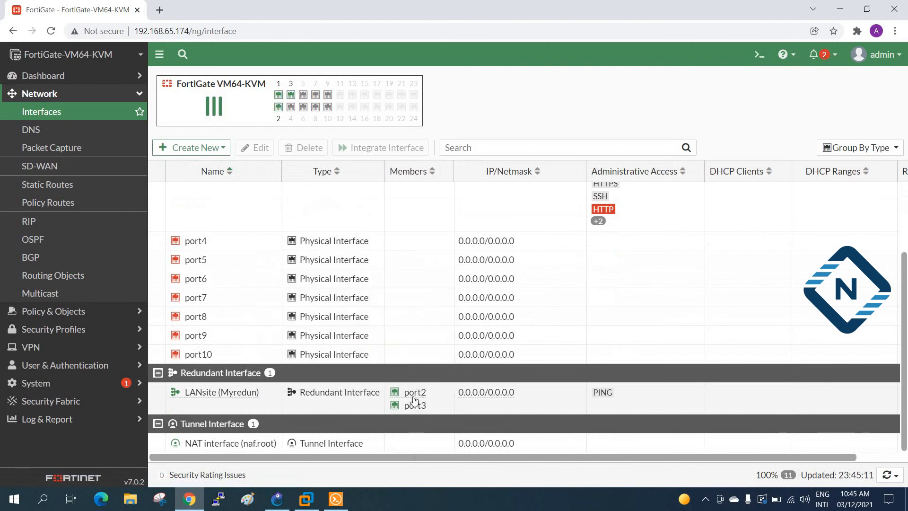
pyautogui.moveTo(415, 393)
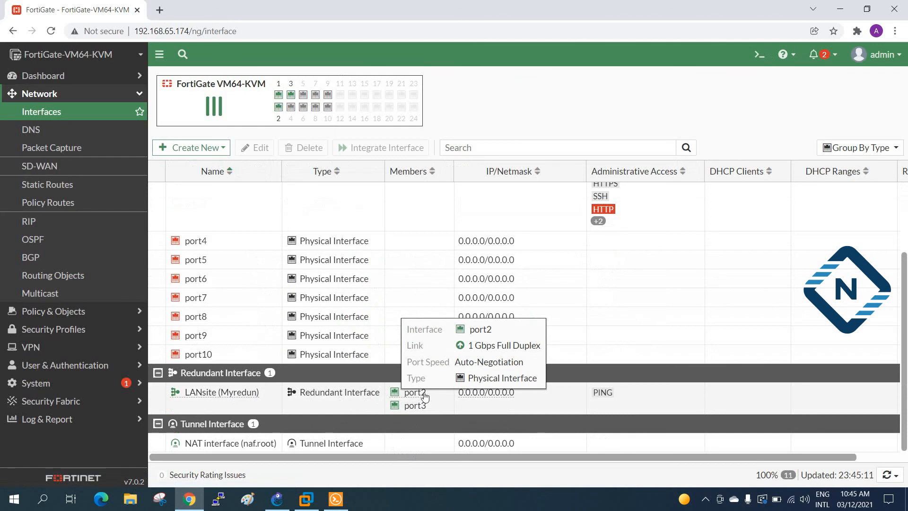